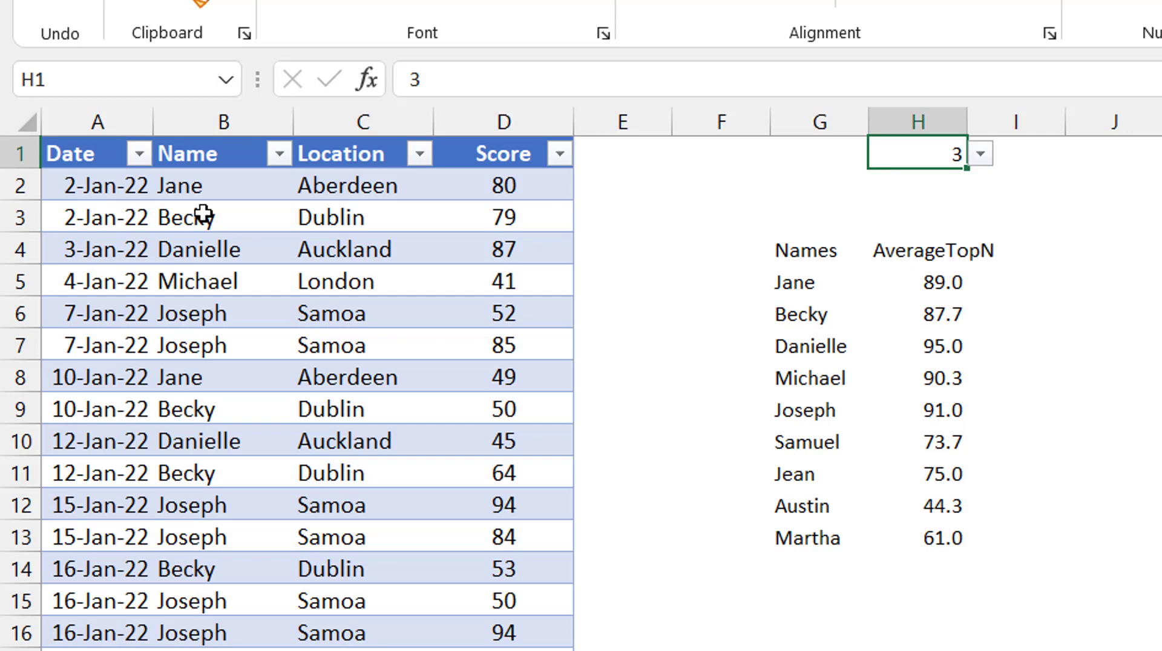
# Select the Name column, then switch N in H1 to 2 and back to 3 using its dropdown.
pyautogui.moveTo(199, 189); pyautogui.dragTo(212, 649)
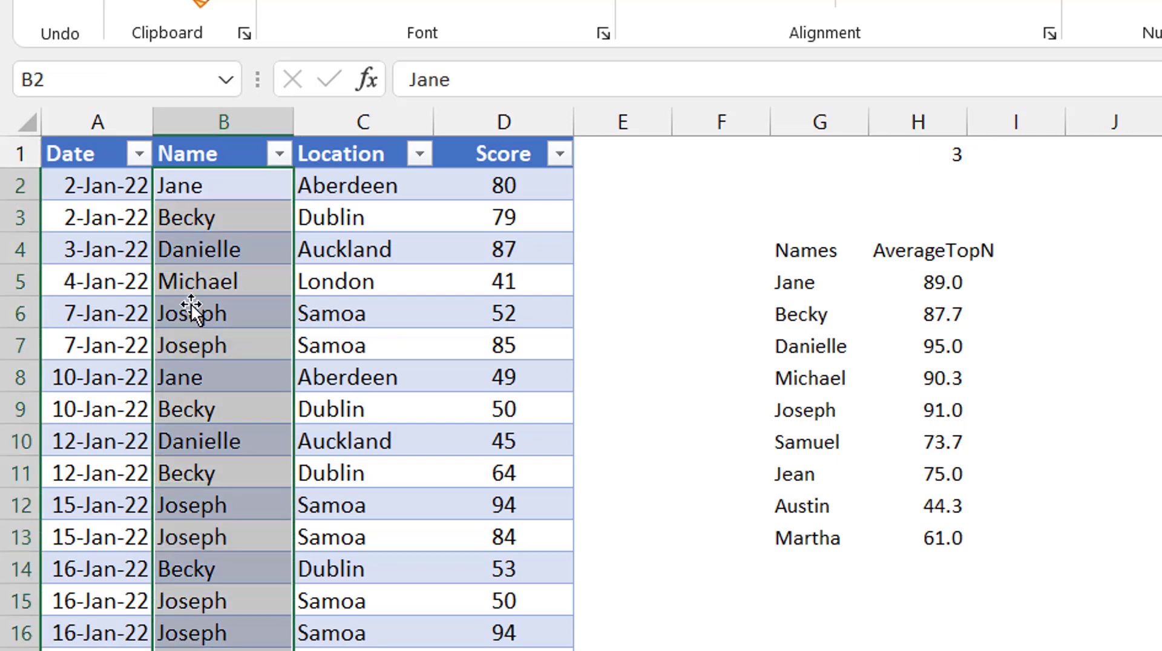
pyautogui.click(188, 274)
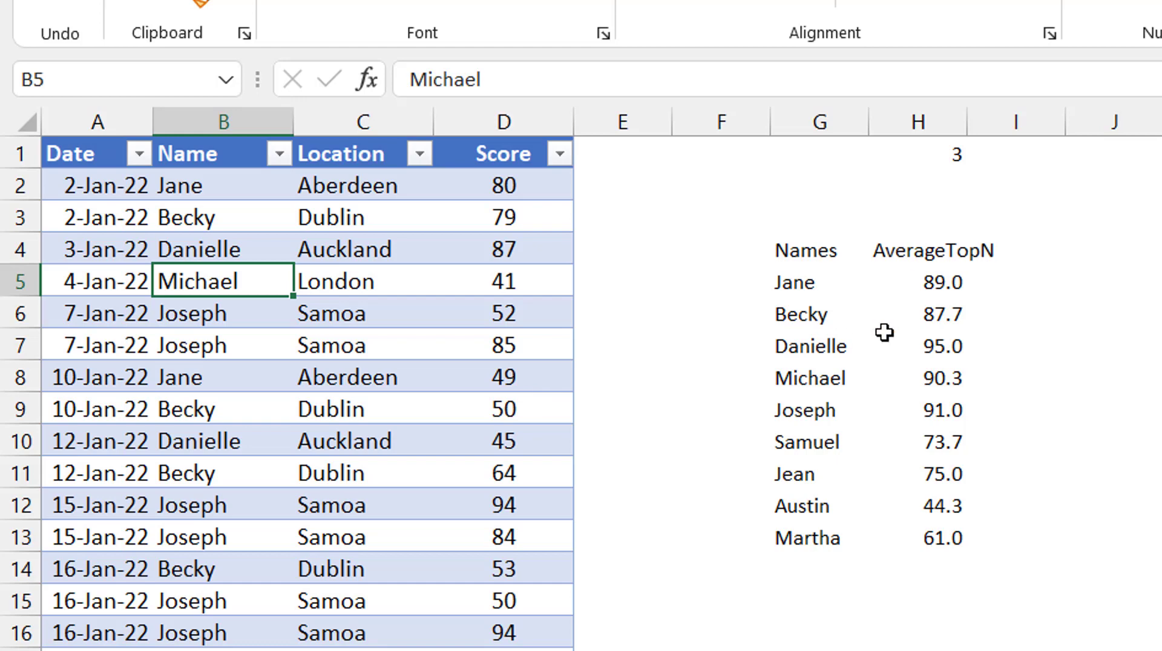
pyautogui.click(956, 156)
pyautogui.click(980, 154)
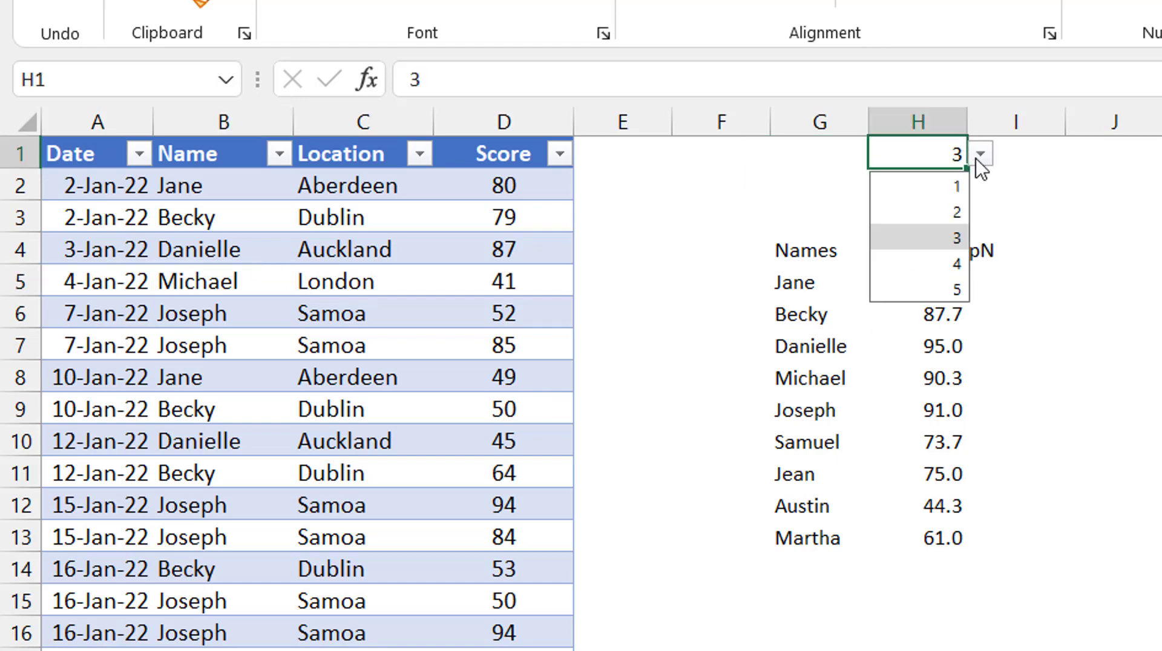
pyautogui.click(934, 205)
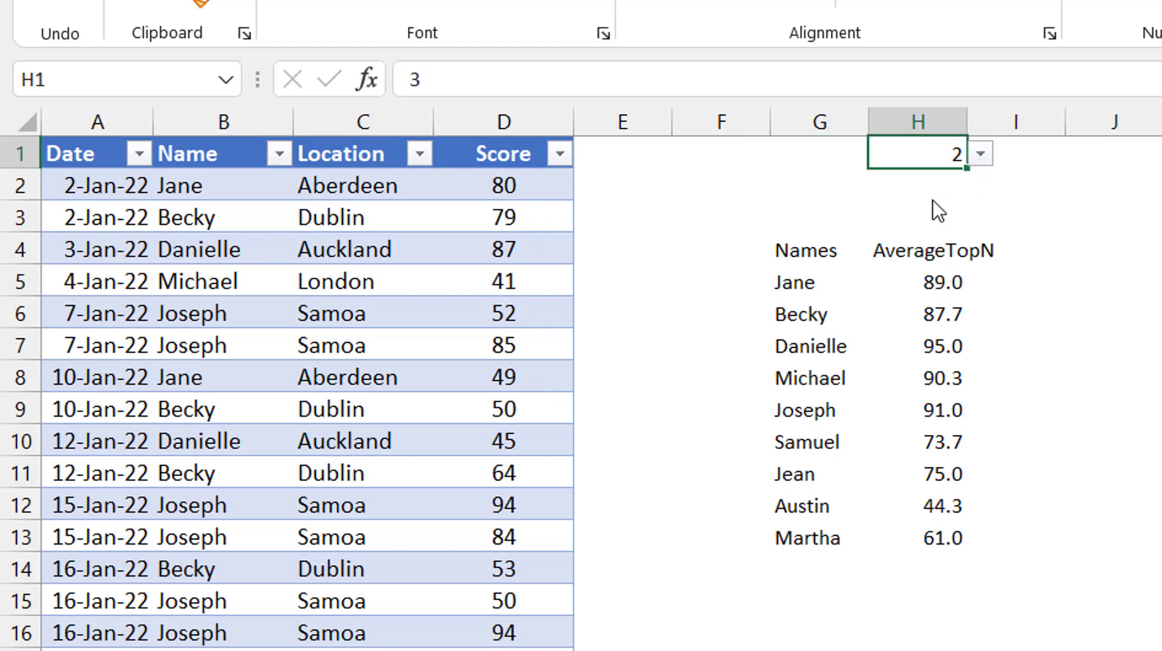
pyautogui.click(980, 155)
pyautogui.click(951, 241)
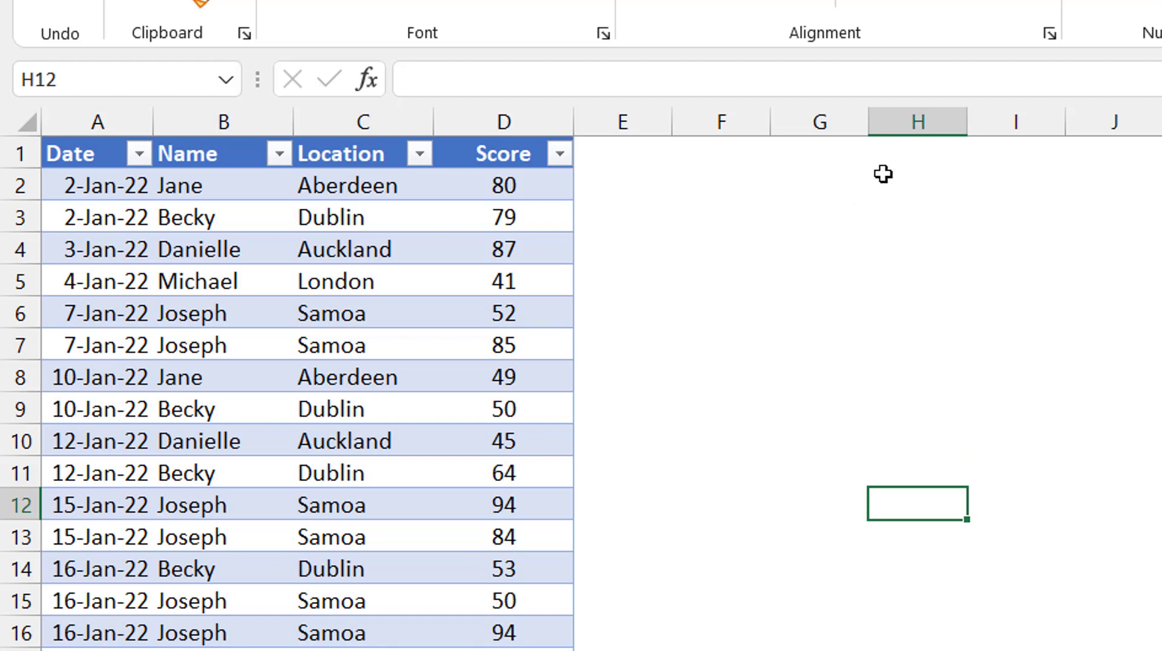
# Enter 3 in H1 as the N value, labelled N in G1.
pyautogui.click(917, 160)
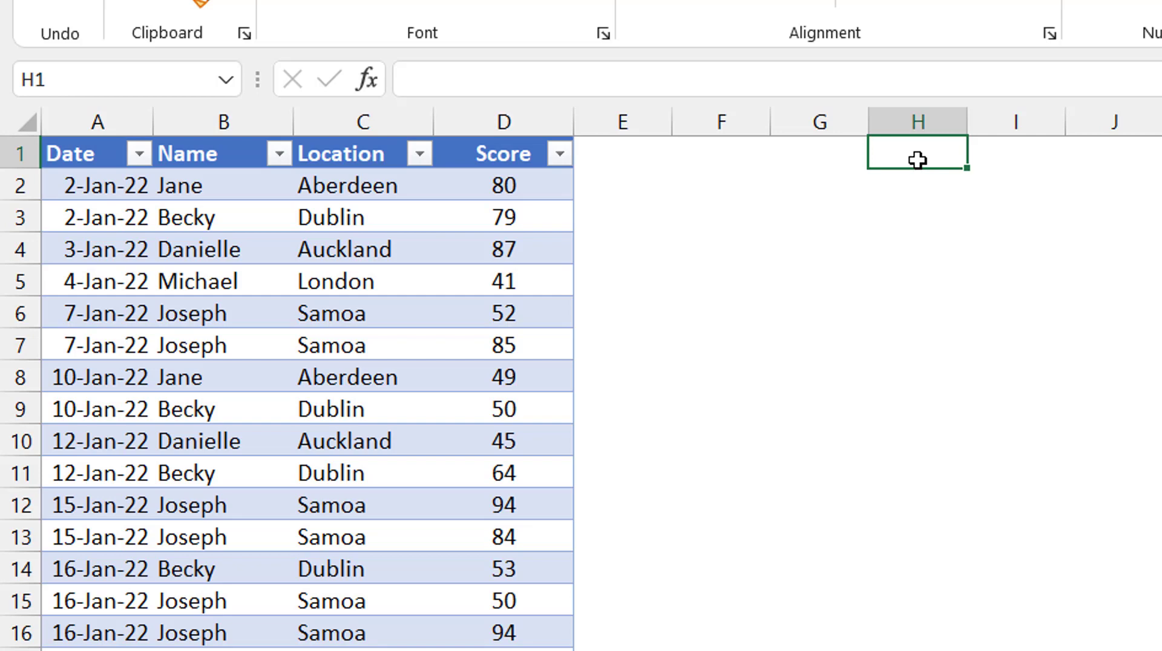
pyautogui.write('3')
pyautogui.press('Left')
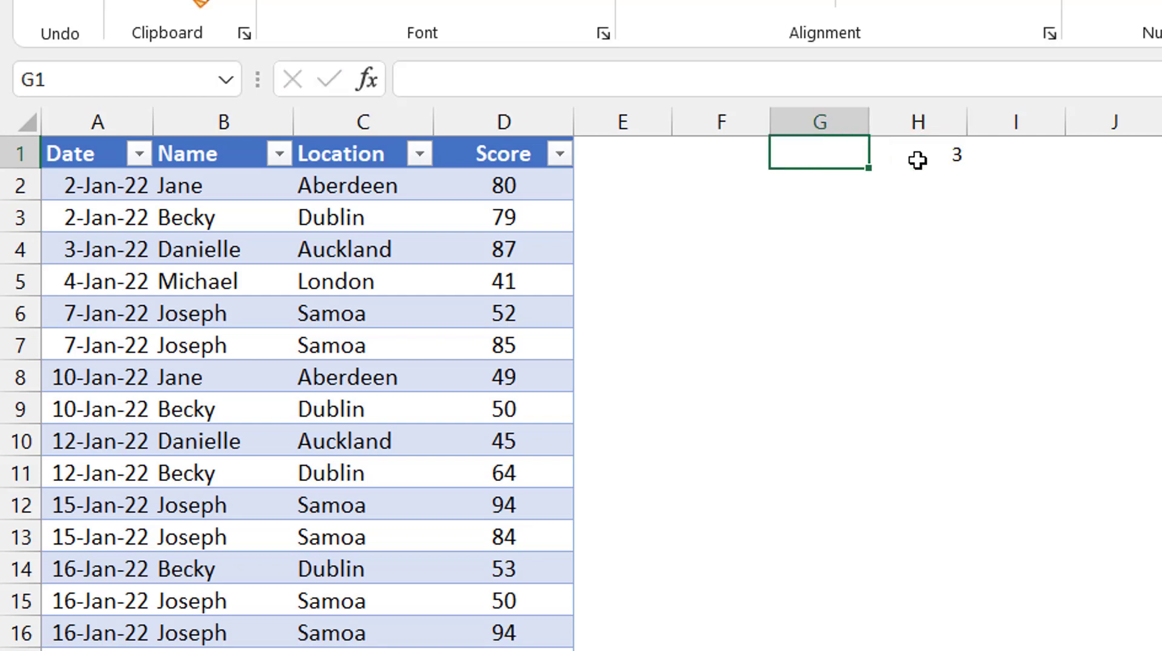
pyautogui.write('N')
pyautogui.press('Return')
pyautogui.press('Down')
pyautogui.press('Down')
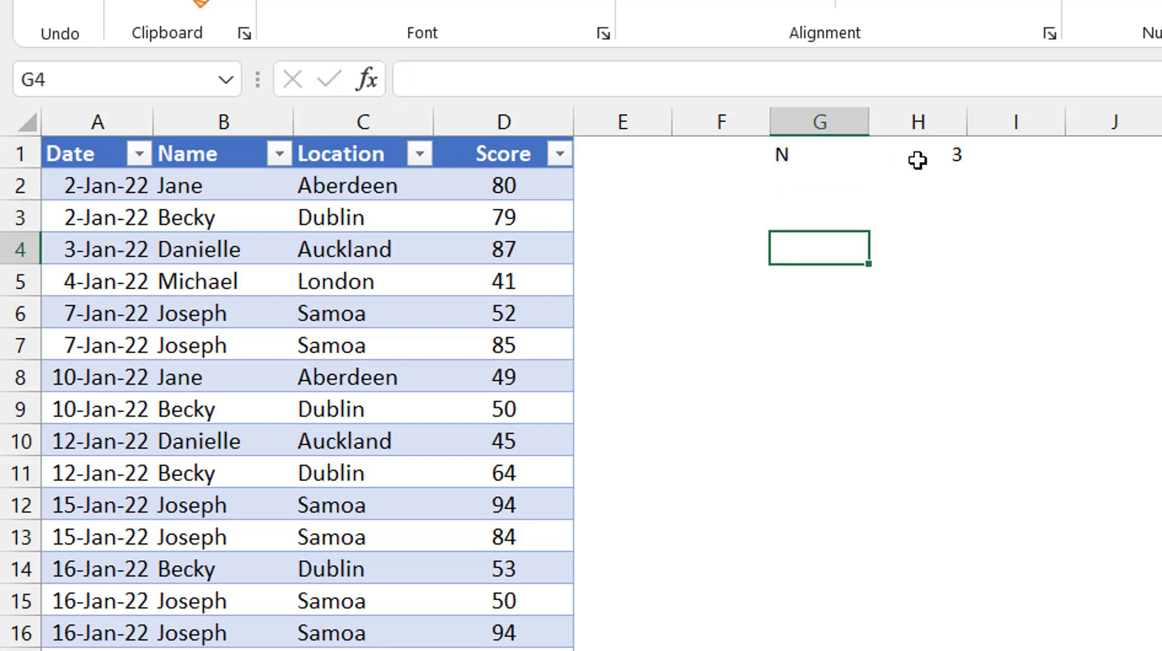
# Add the headers Name in G4 and Average of TOPN in H4.
pyautogui.write('Name')
pyautogui.press('Right')
pyautogui.press('F2')
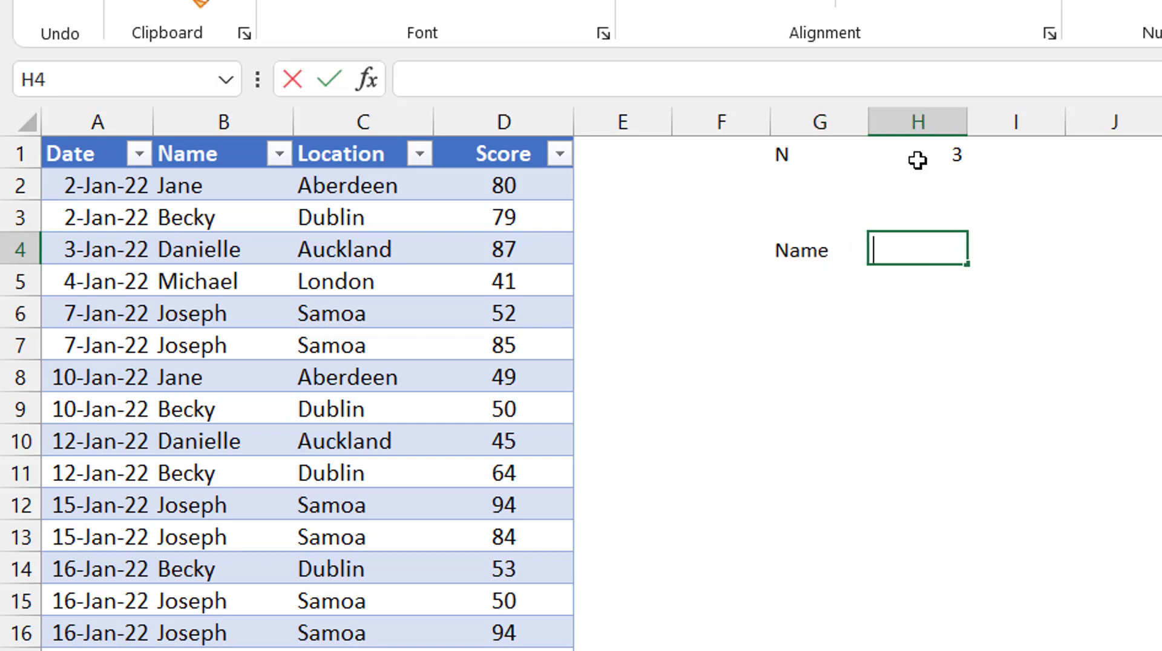
pyautogui.write('Average o')
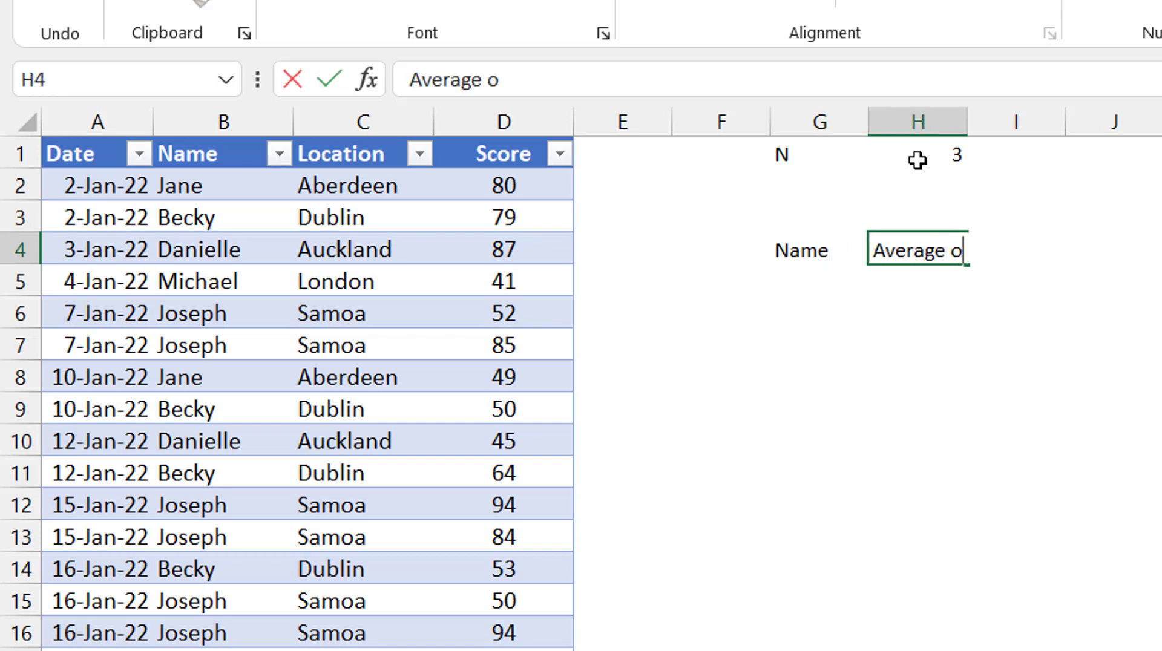
pyautogui.write('f TOPN')
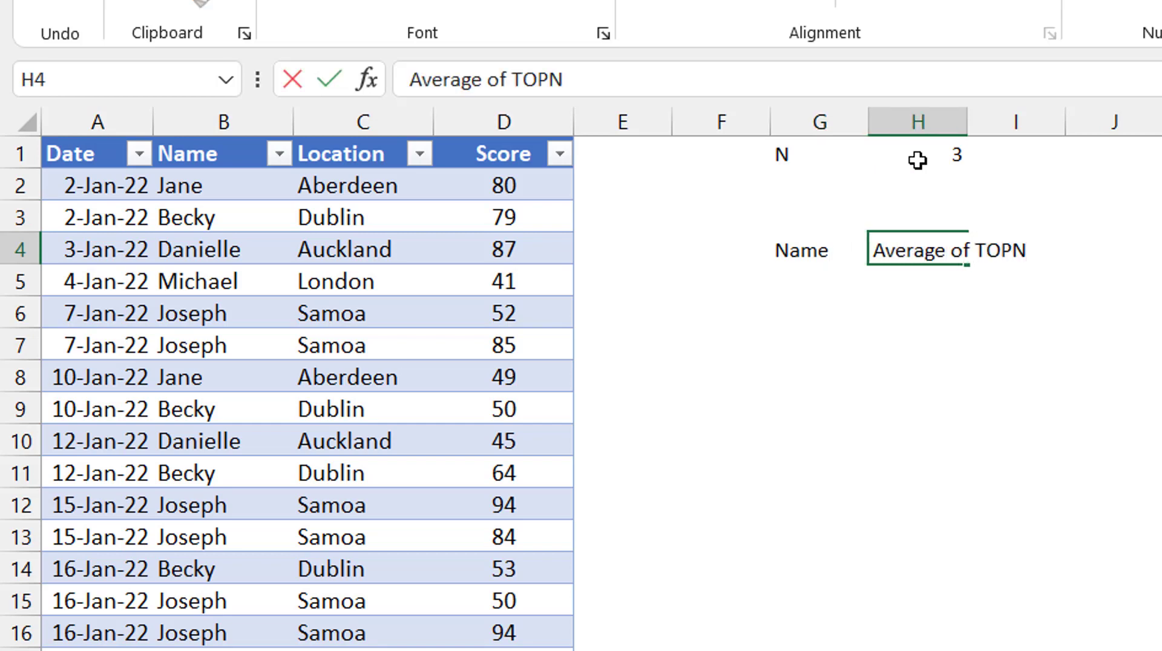
pyautogui.hotkey('ctrl', 'Return')
pyautogui.press('Left')
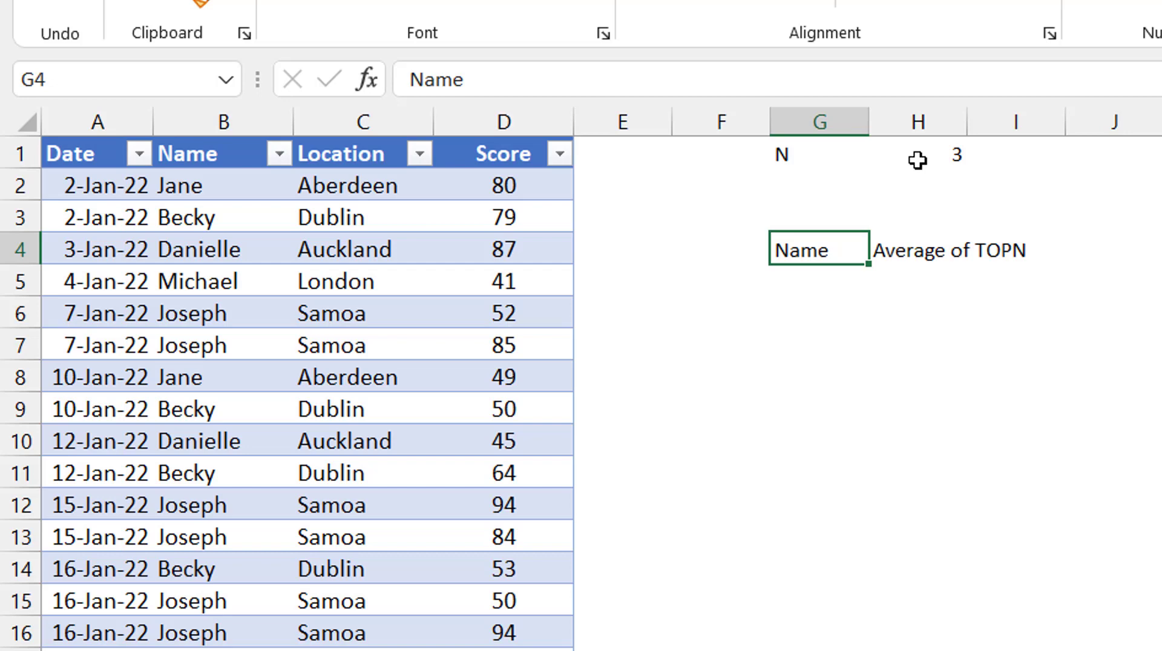
# Enter =UNIQUE(TestScores7[Name]) in G5 to spill the nine distinct names.
pyautogui.press('Down')
pyautogui.write('=un')
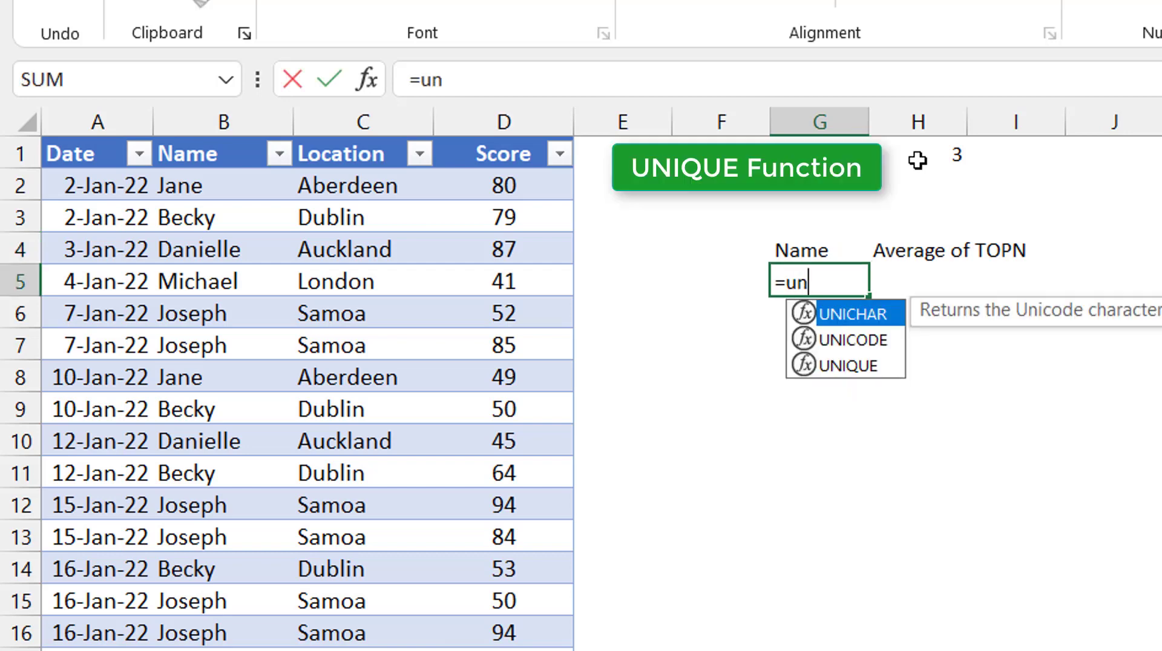
pyautogui.write('ique')
pyautogui.press('Tab')
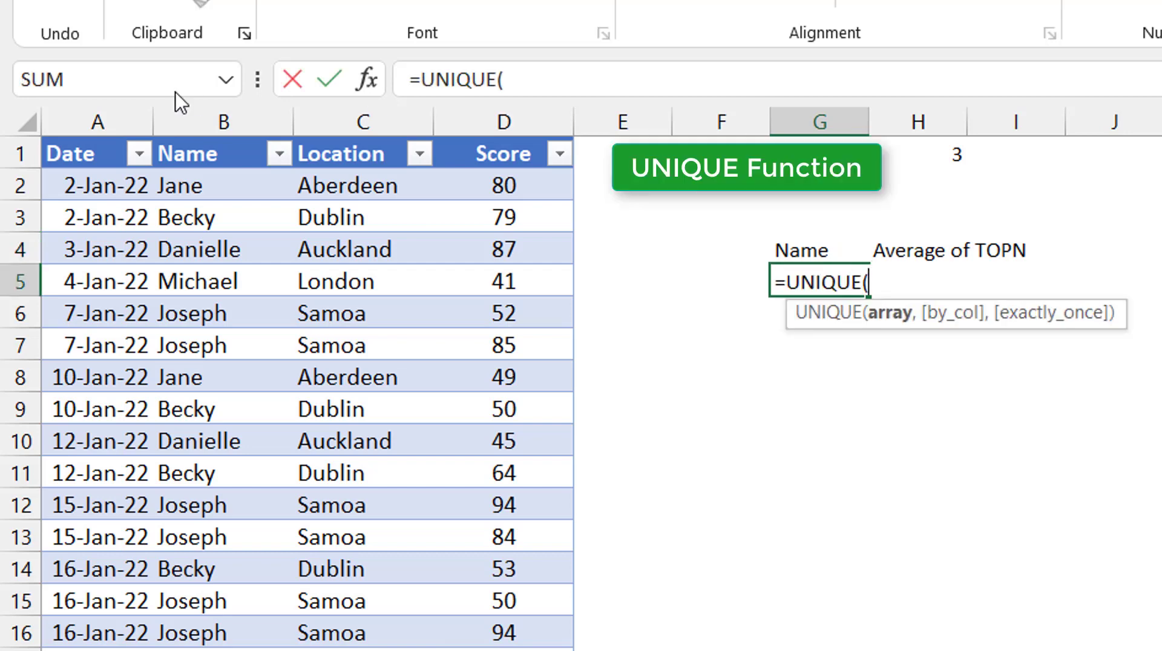
pyautogui.click(208, 139)
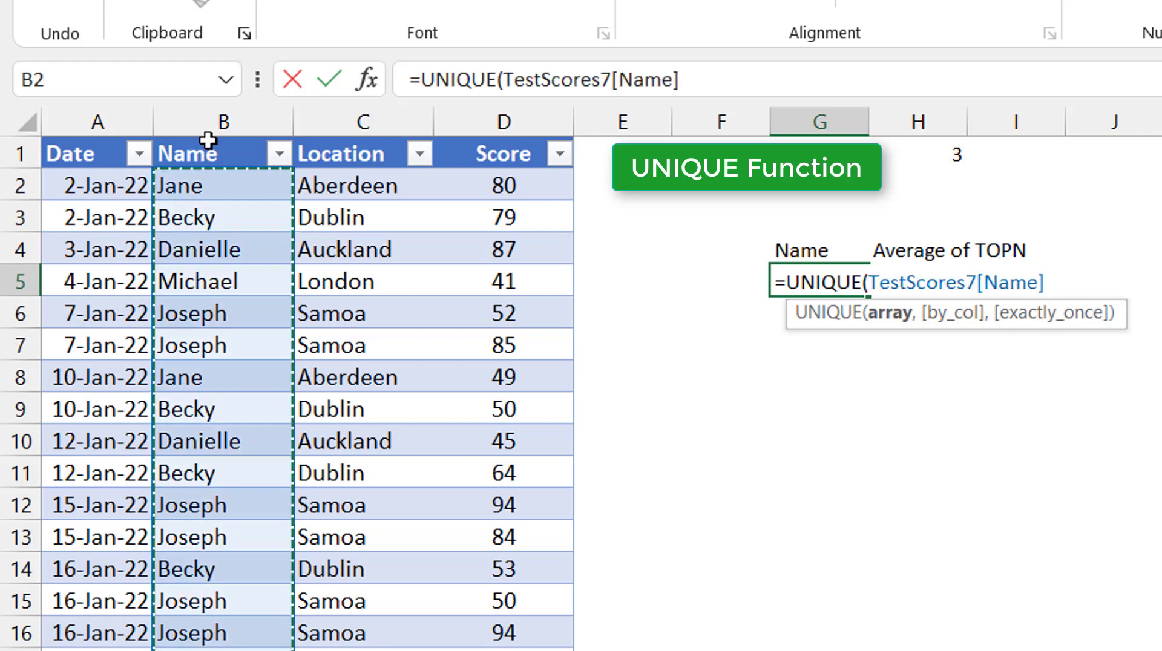
pyautogui.write(')')
pyautogui.hotkey('ctrl', 'Return')
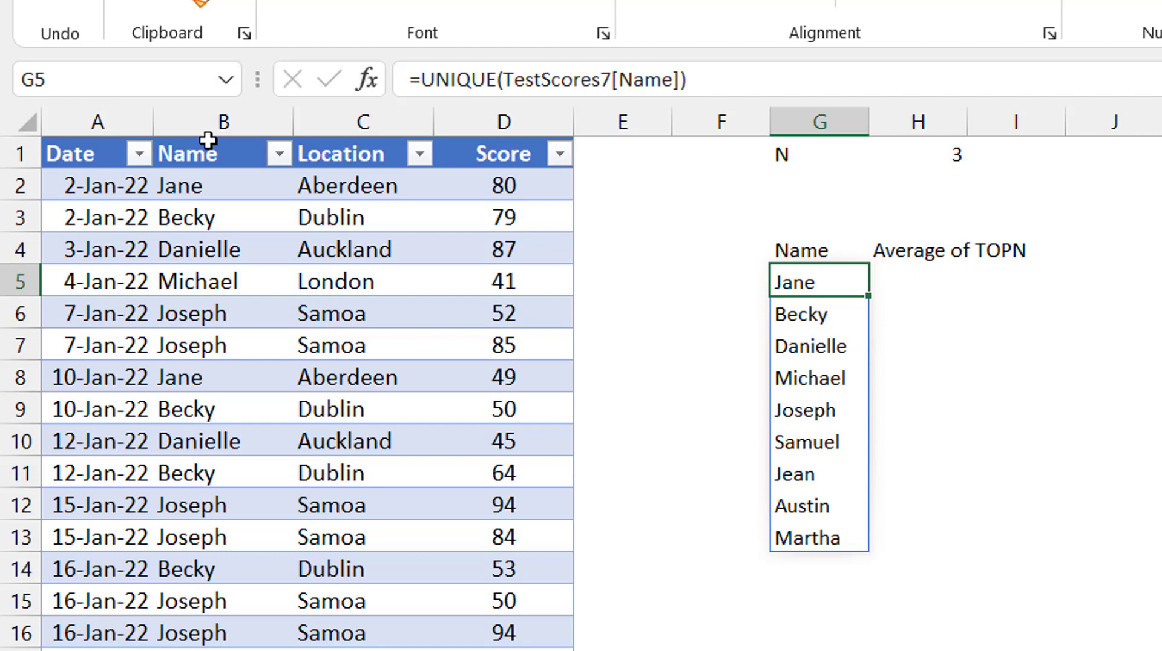
pyautogui.press('Right')
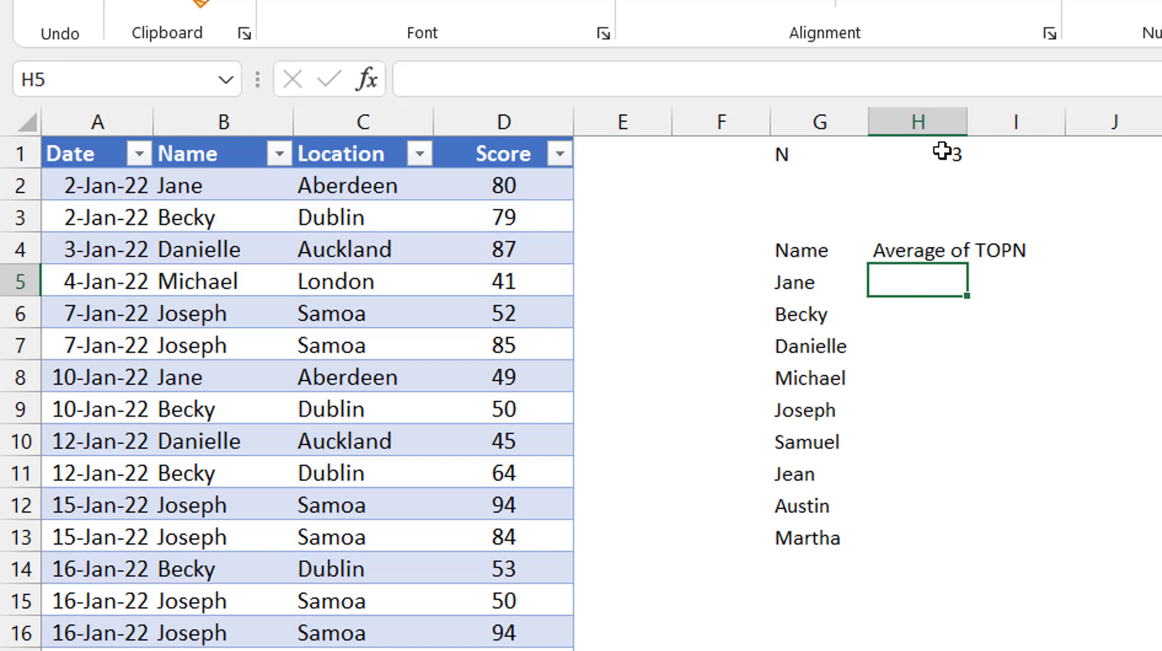
# Enter =FILTER(TestScores7[Score],TestScores7[Name]=G5) in H5 to list Jane's six scores.
pyautogui.write('=filter')
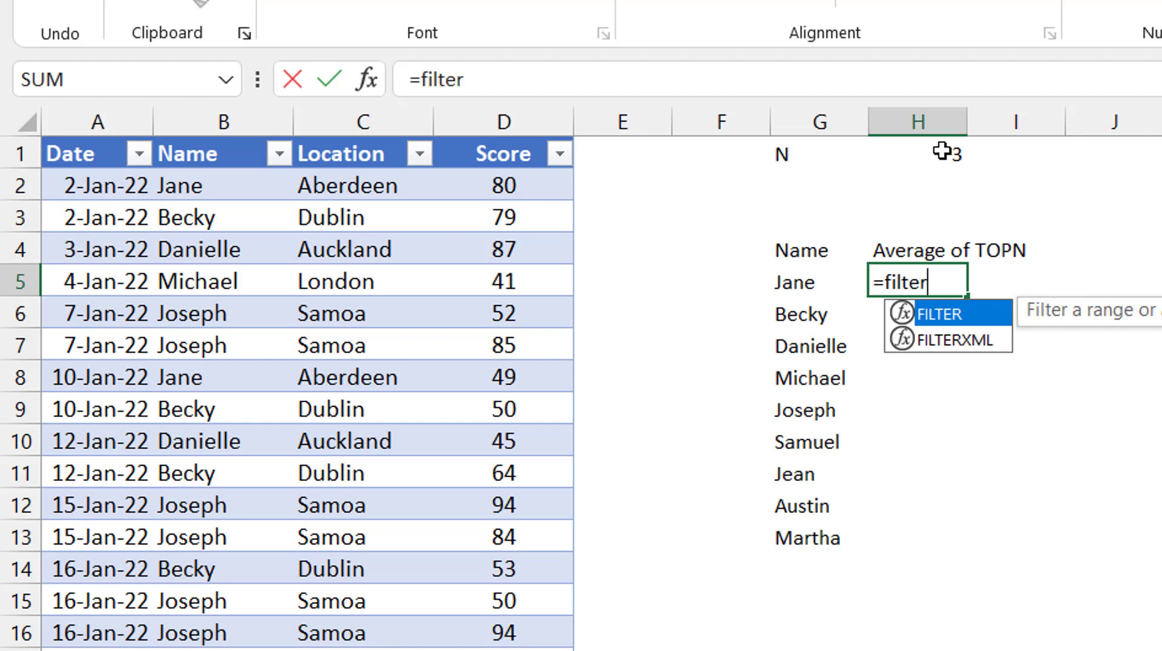
pyautogui.press('Tab')
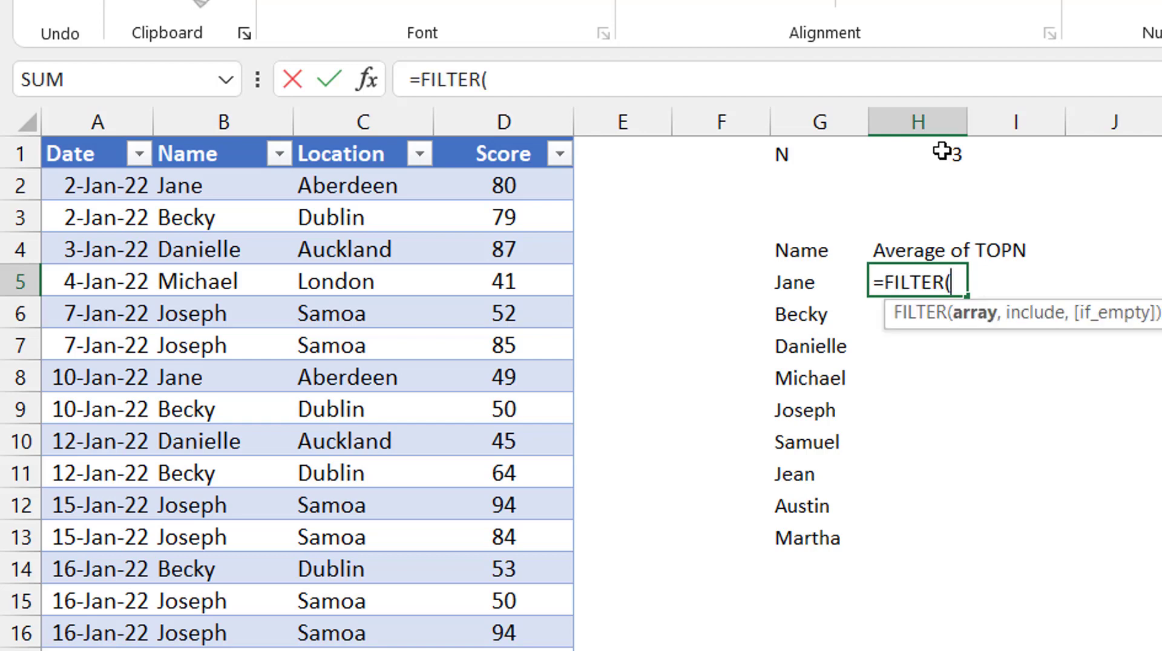
pyautogui.click(500, 139)
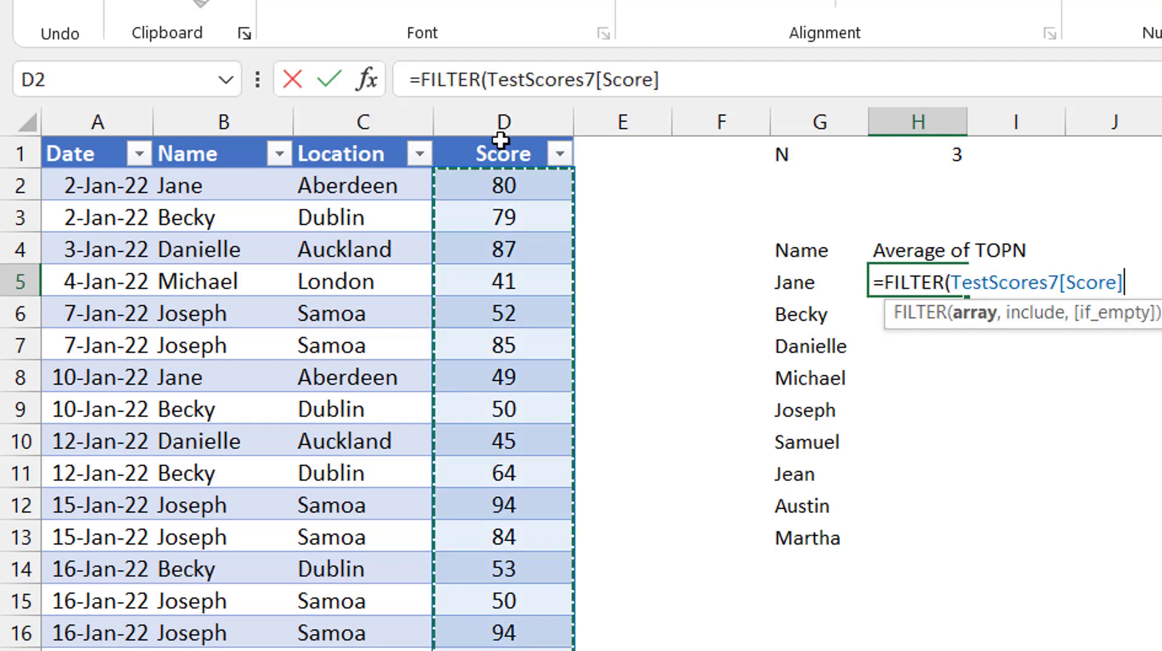
pyautogui.write(',')
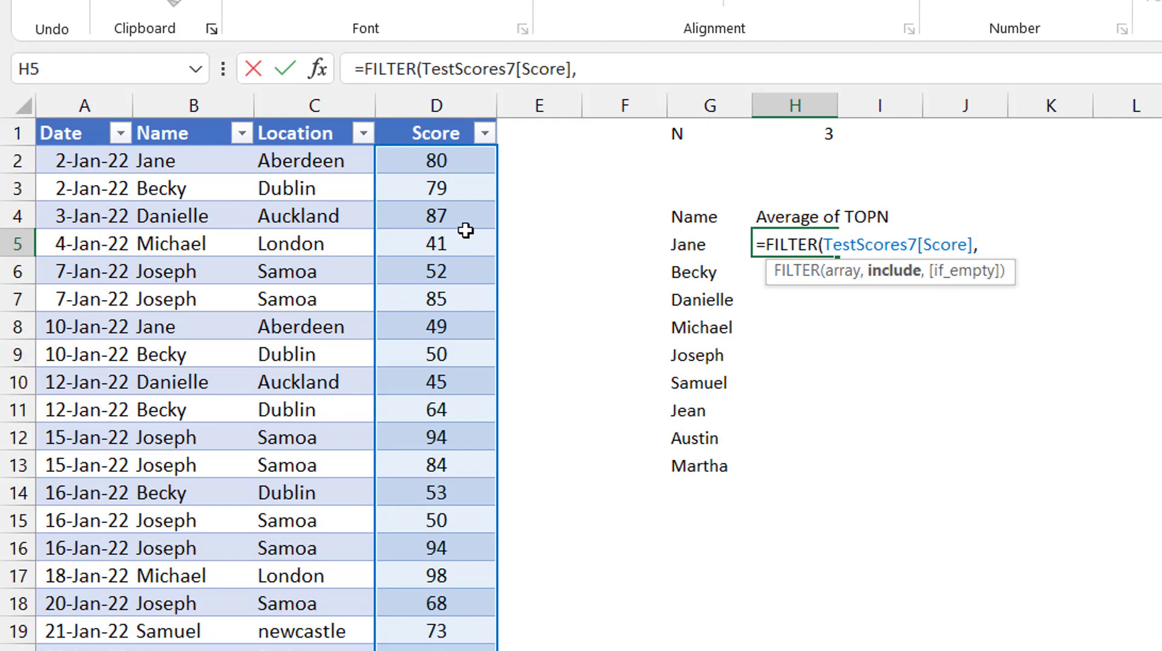
pyautogui.click(210, 120)
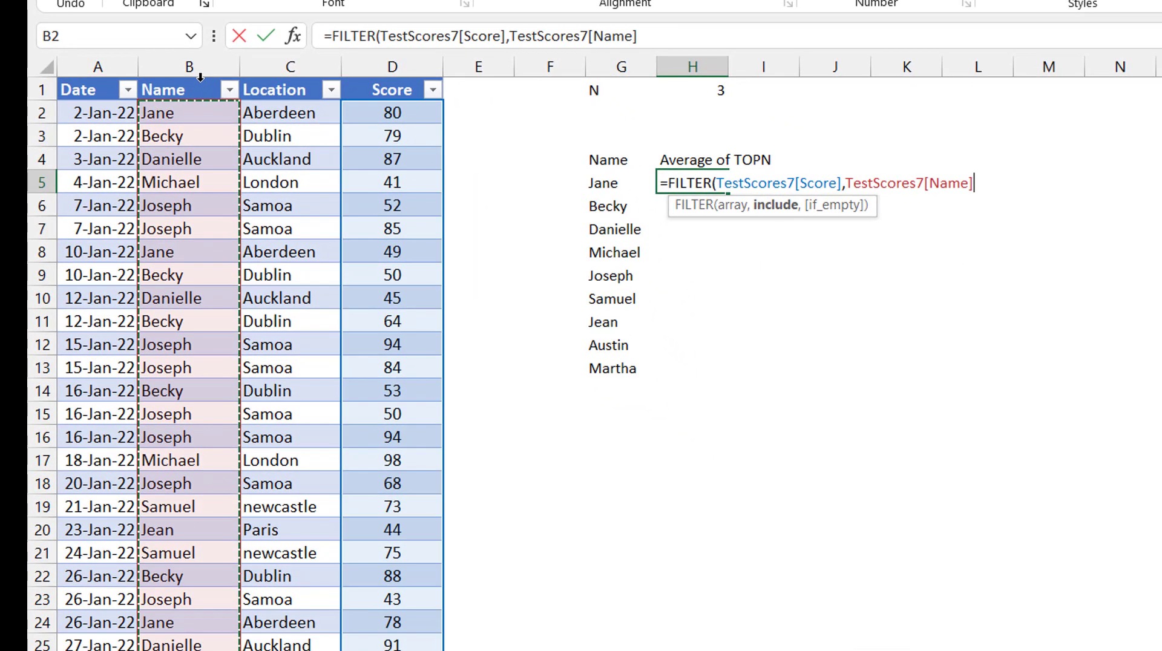
pyautogui.write('=')
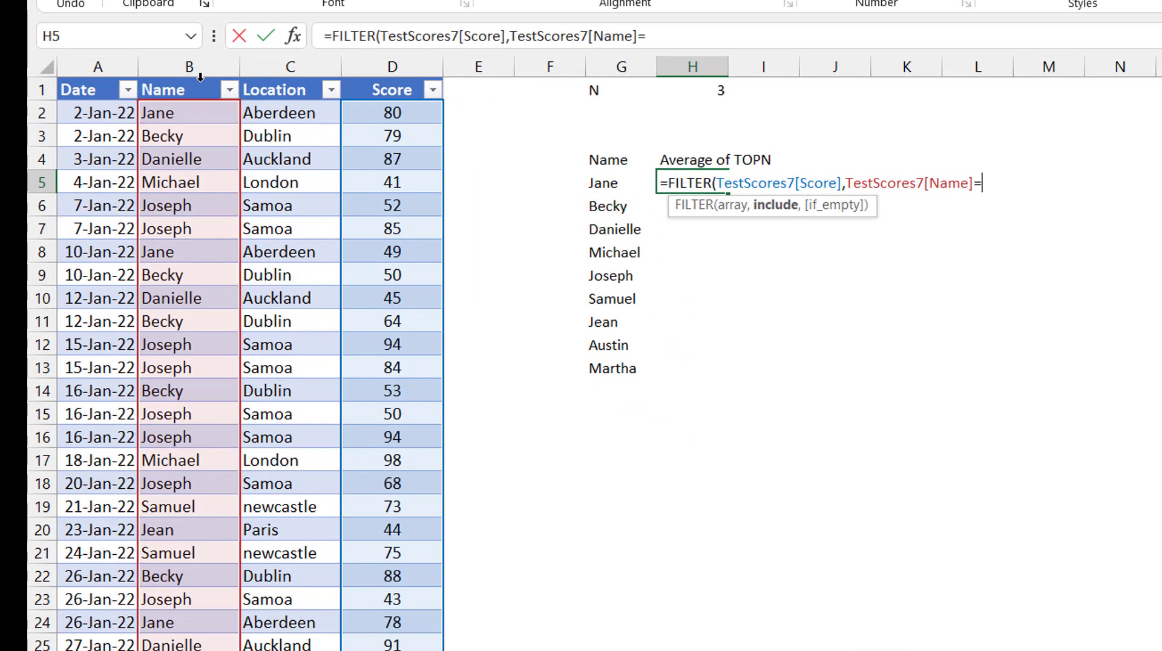
pyautogui.click(605, 185)
pyautogui.write(')')
pyautogui.press('Return')
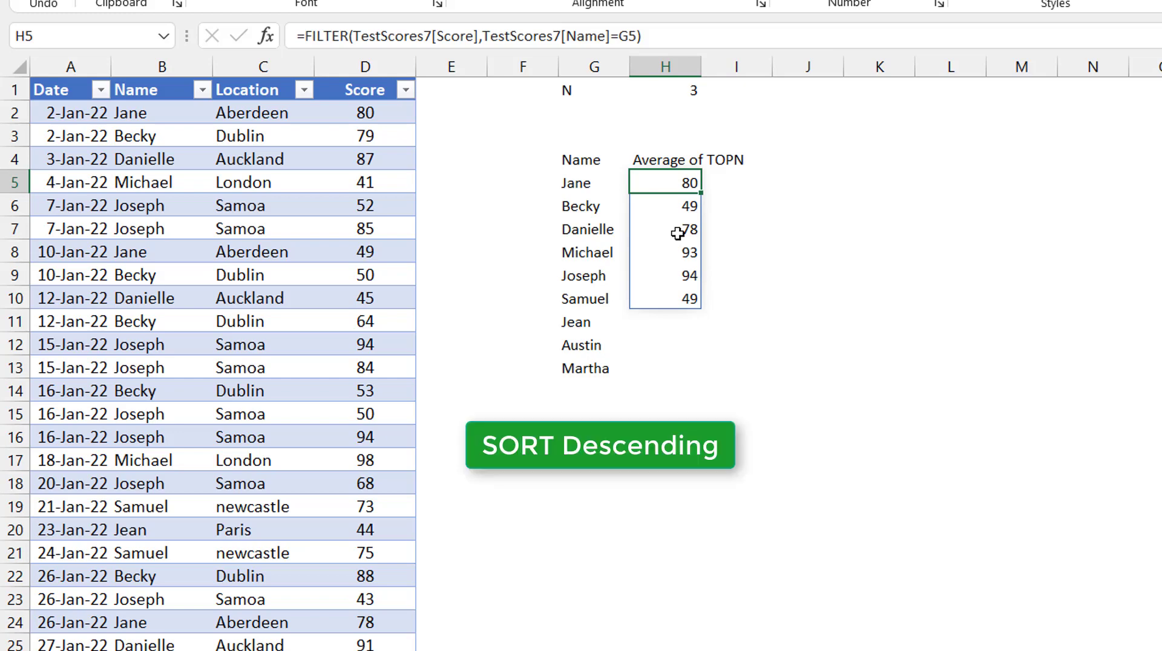
# Wrap the FILTER formula in SORT with ,,-1 to order Jane's scores descending.
pyautogui.click(307, 34)
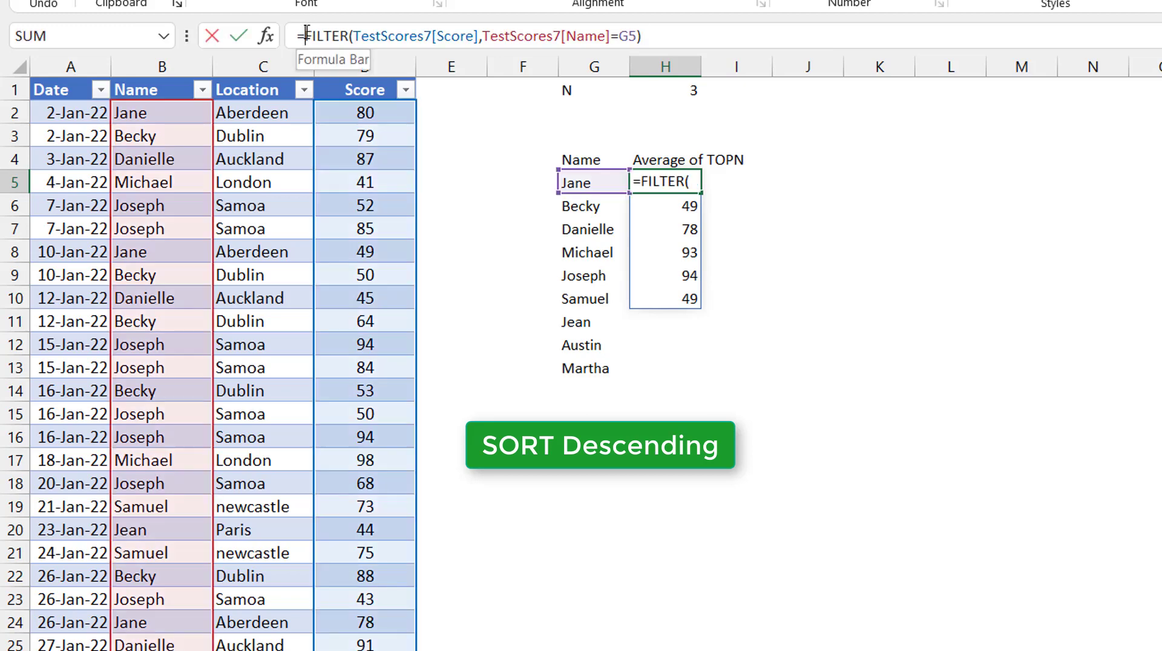
pyautogui.write('sor')
pyautogui.press('Tab')
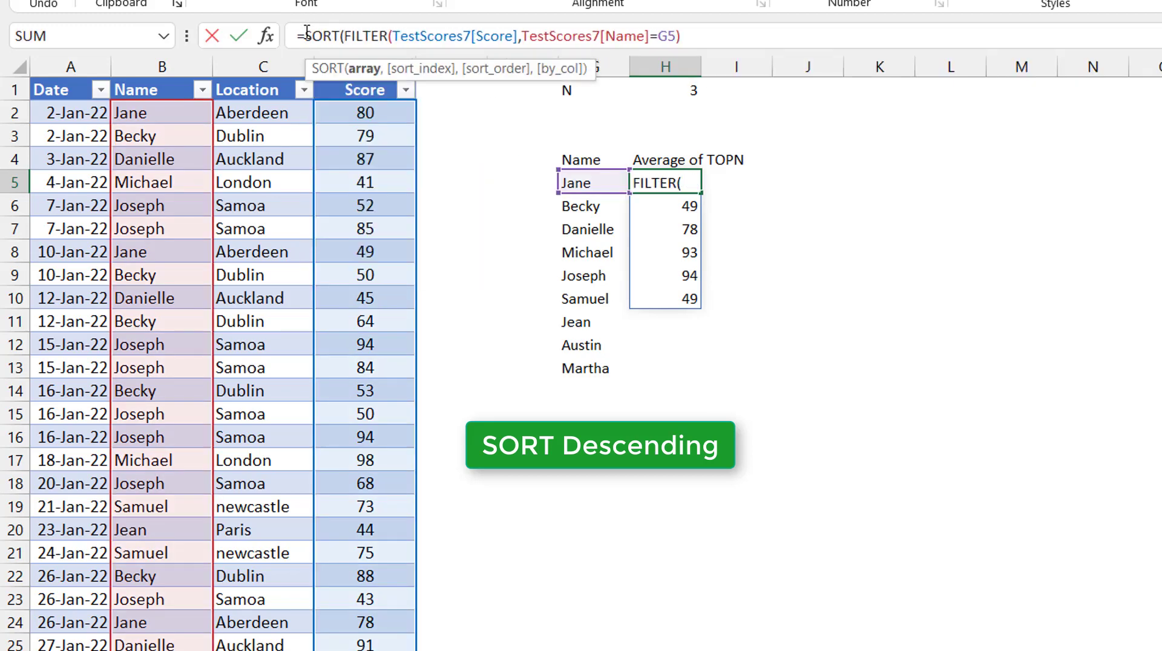
pyautogui.click(729, 34)
pyautogui.write(',')
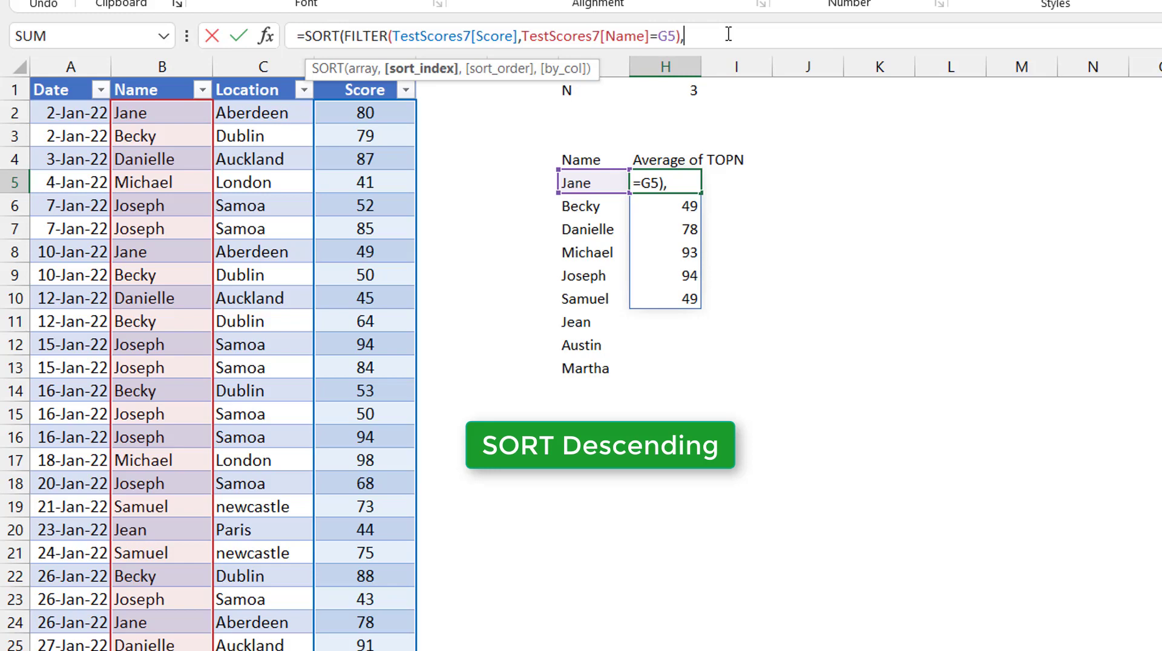
pyautogui.write(',')
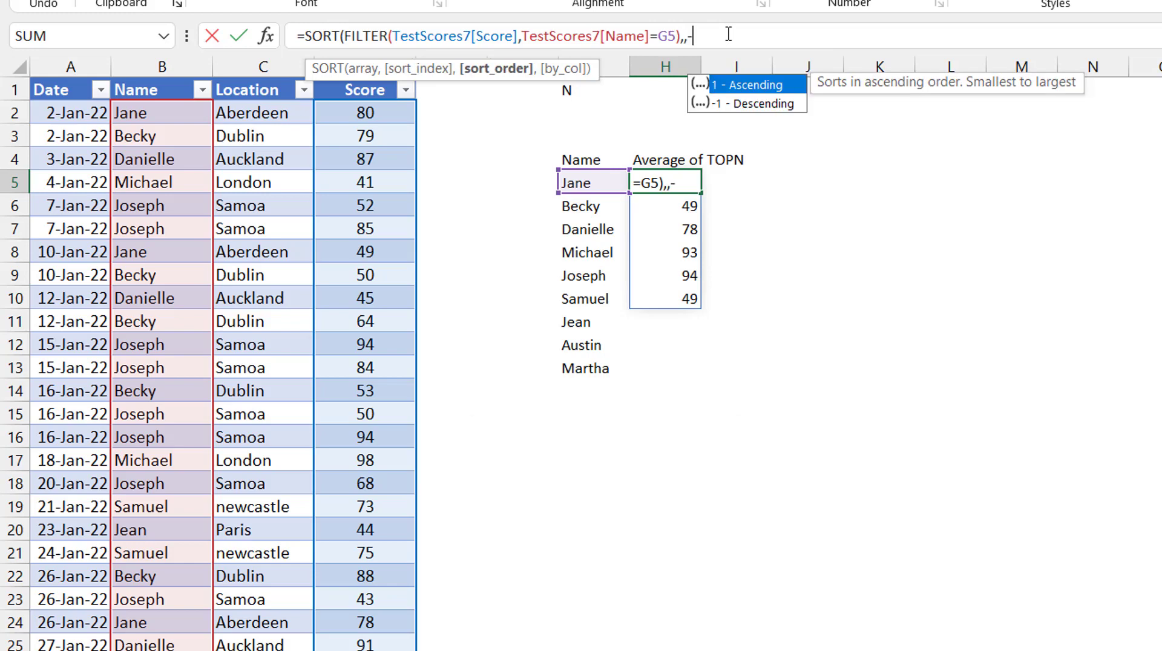
pyautogui.write('-1)')
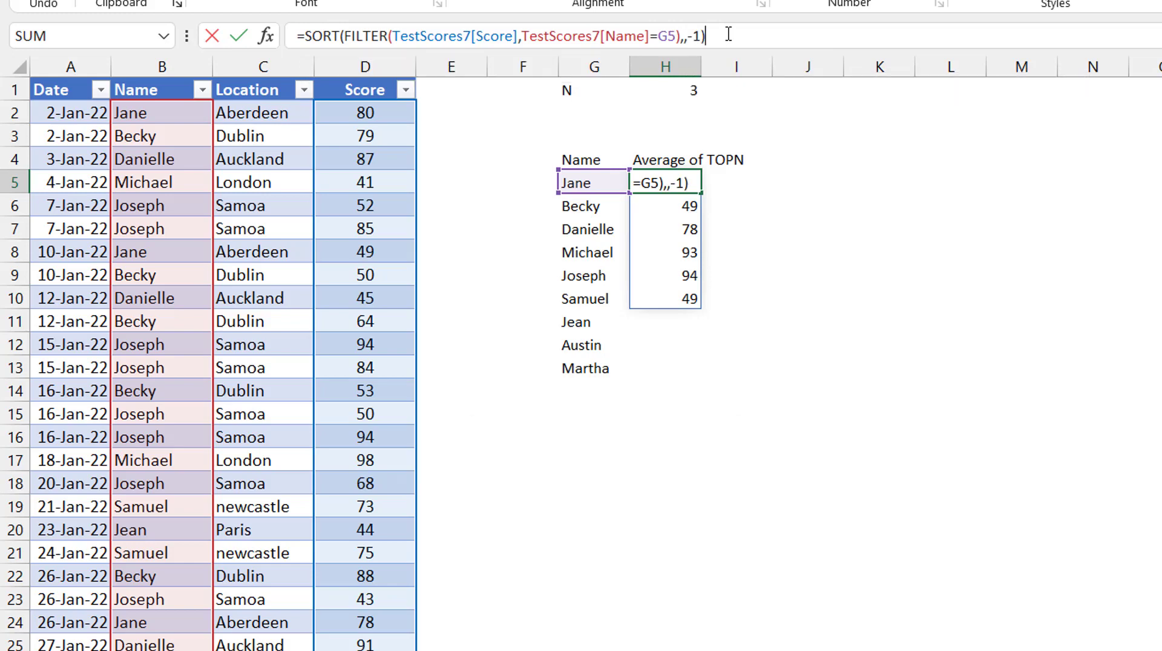
pyautogui.hotkey('ctrl', 'Return')
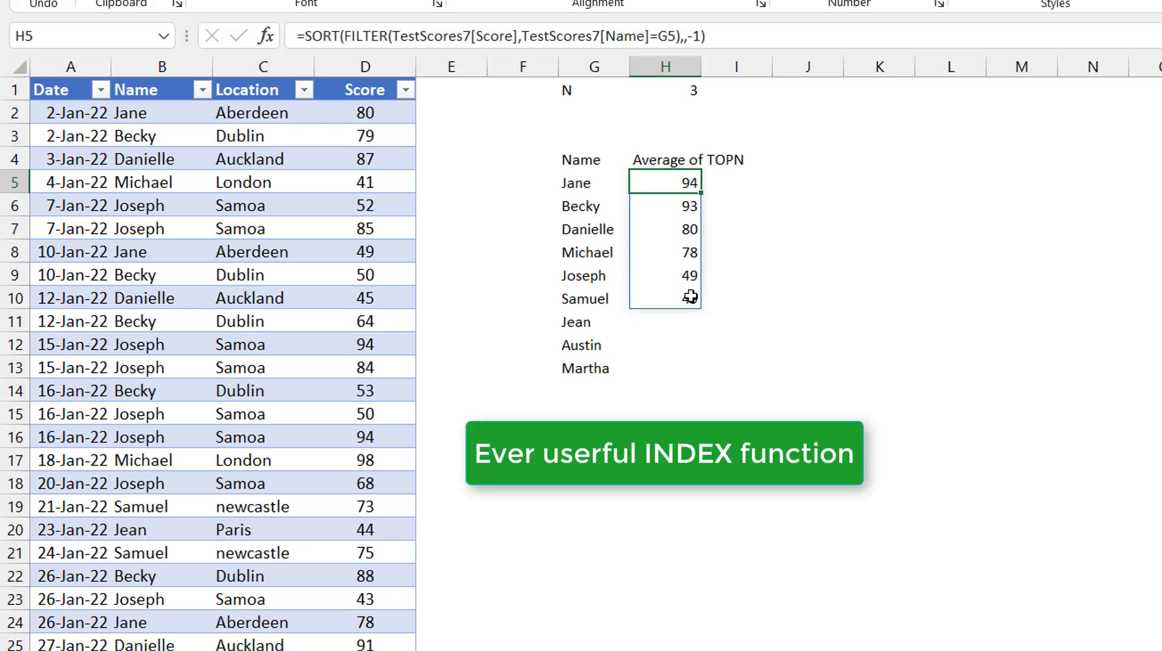
# Wrap the sorted scores in INDEX with row 1 to return Jane's top score.
pyautogui.click(302, 40)
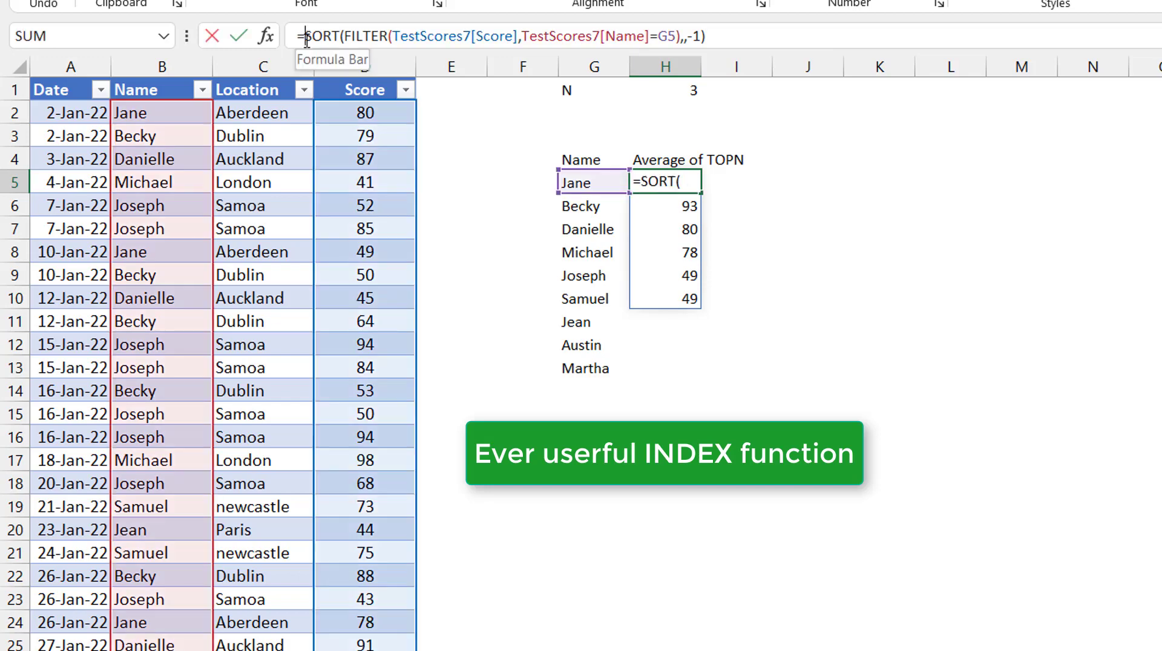
pyautogui.write('Index')
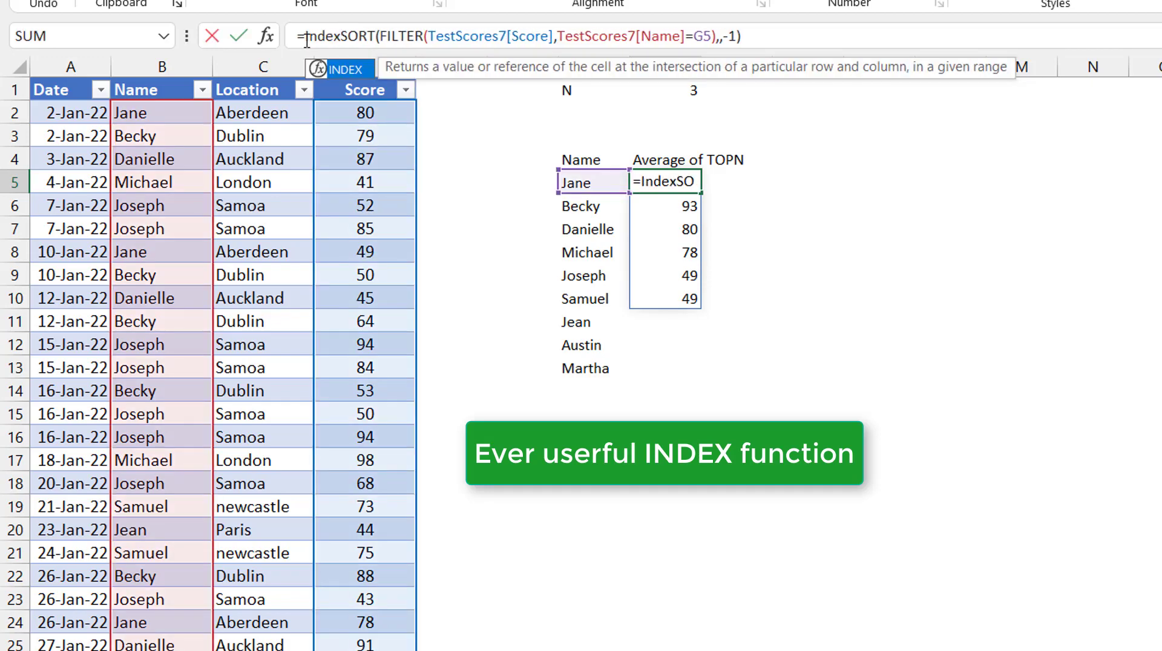
pyautogui.write('(')
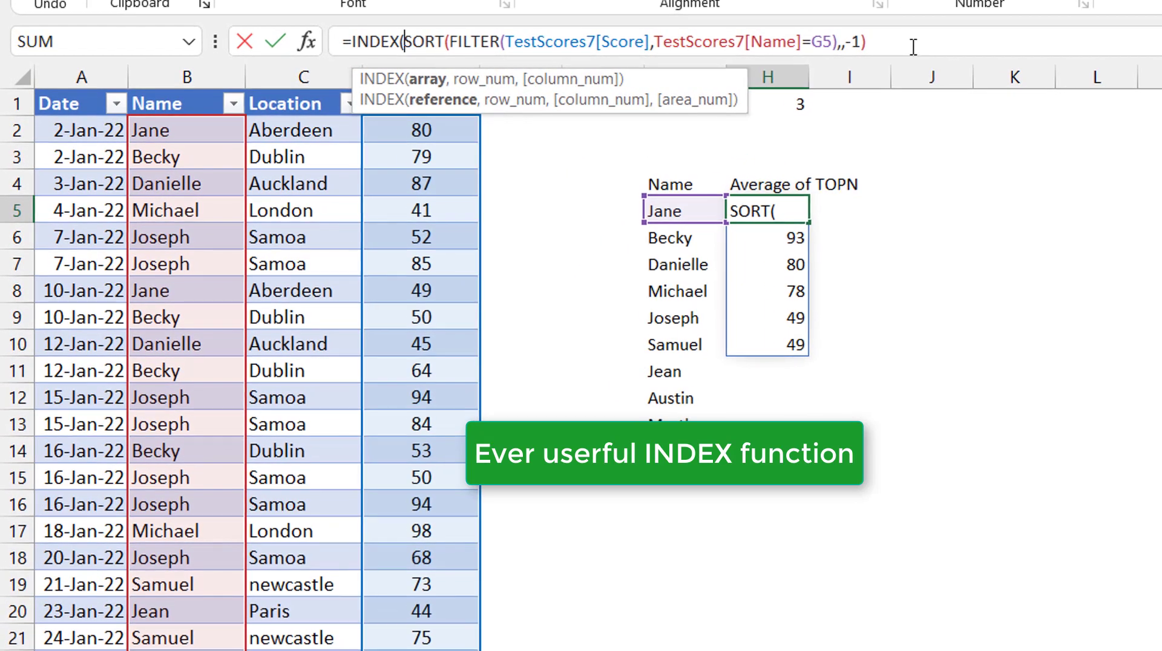
pyautogui.click(913, 47)
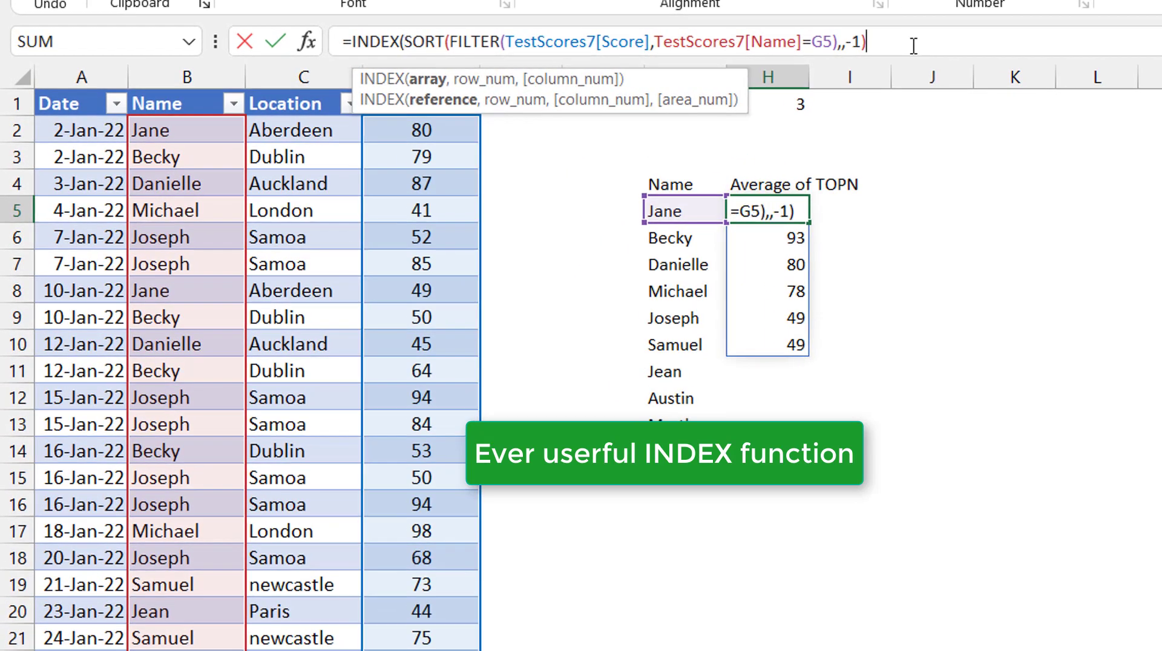
pyautogui.write(',1')
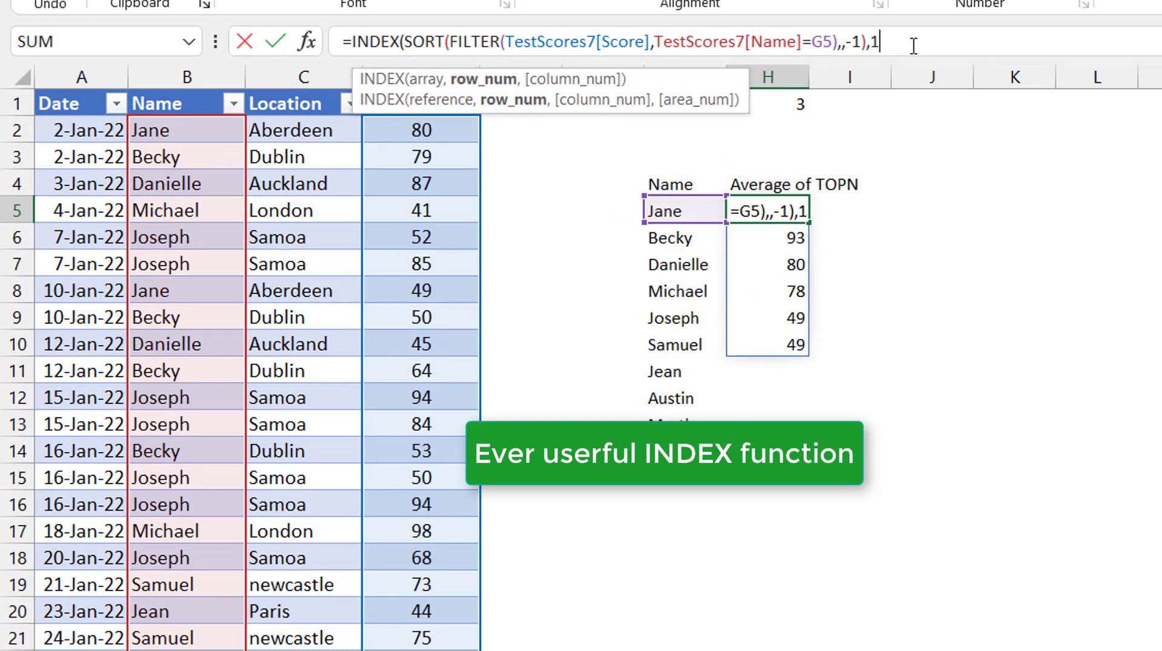
pyautogui.write(')')
pyautogui.hotkey('ctrl', 'Return')
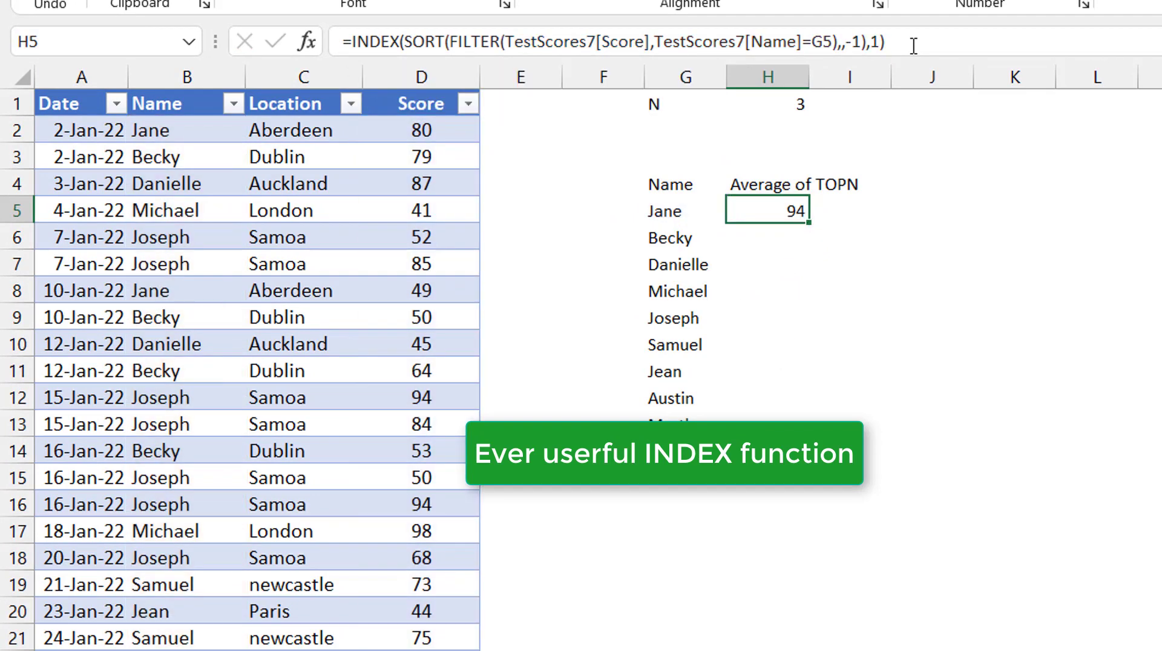
# Change INDEX's row number to 2 so H5 returns 93.
pyautogui.click(881, 41)
pyautogui.press('BackSpace')
pyautogui.write('2')
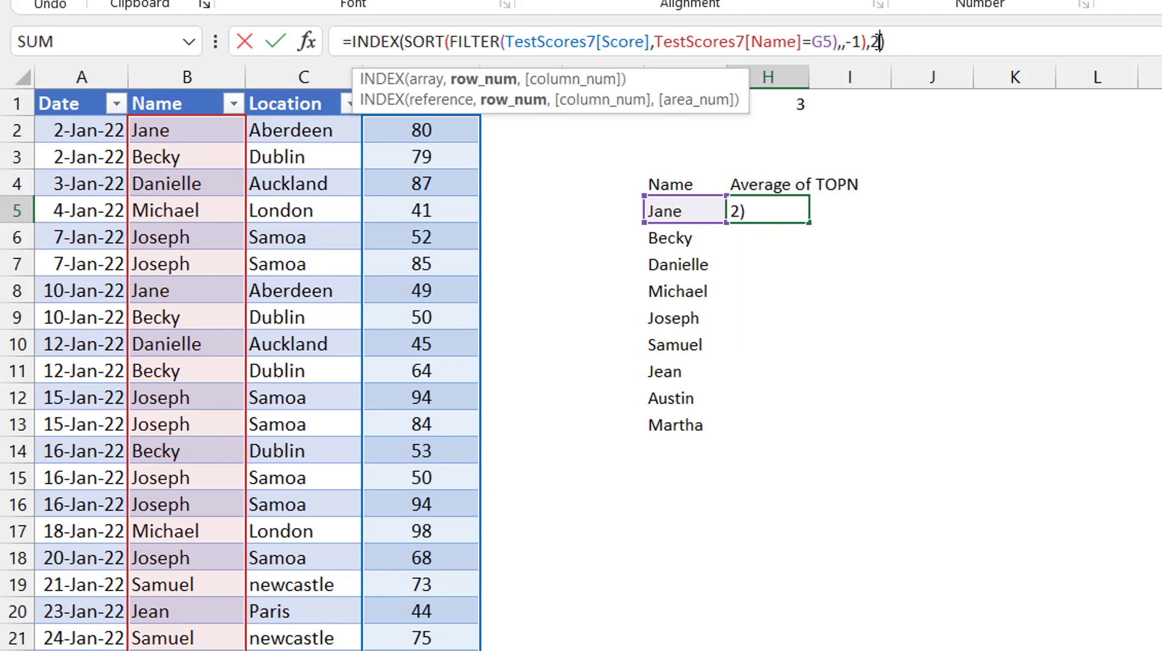
pyautogui.hotkey('ctrl', 'Return')
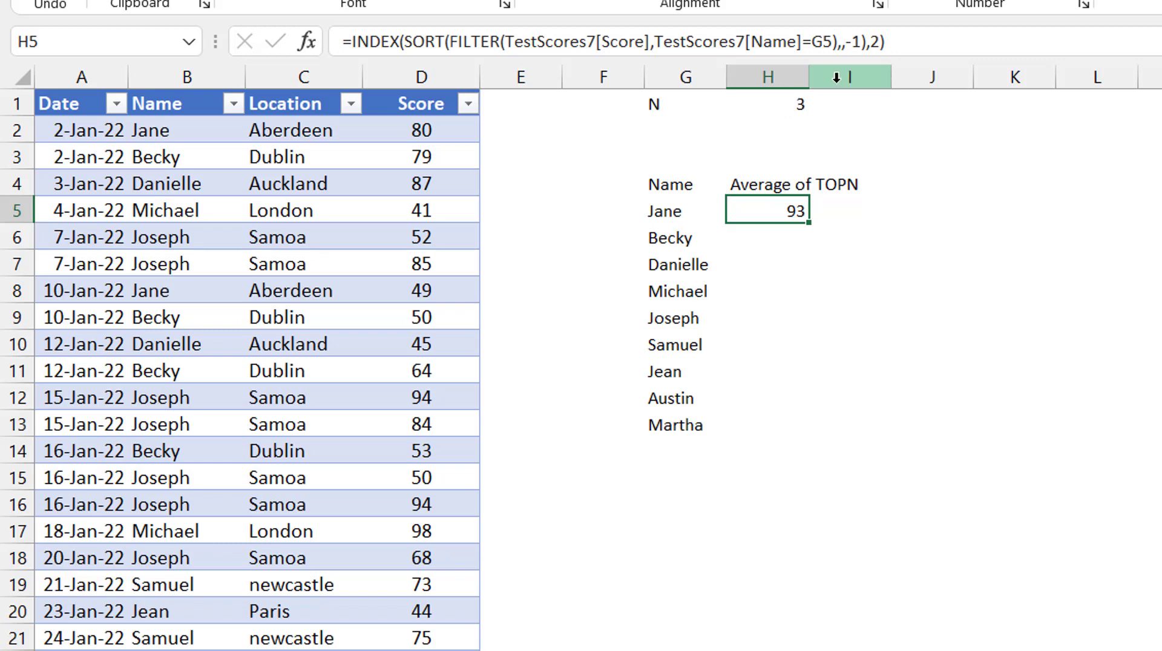
pyautogui.click(880, 43)
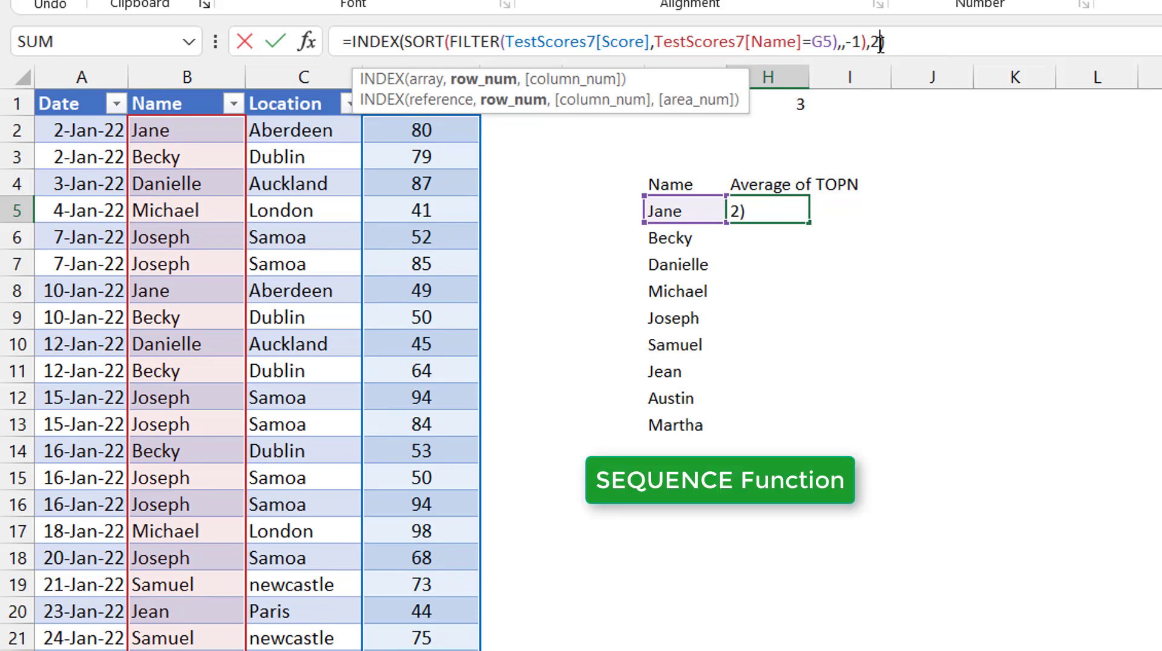
# Replace INDEX's row number with SEQUENCE($H$1) to spill Jane's top N scores.
pyautogui.press('BackSpace')
pyautogui.write('seq')
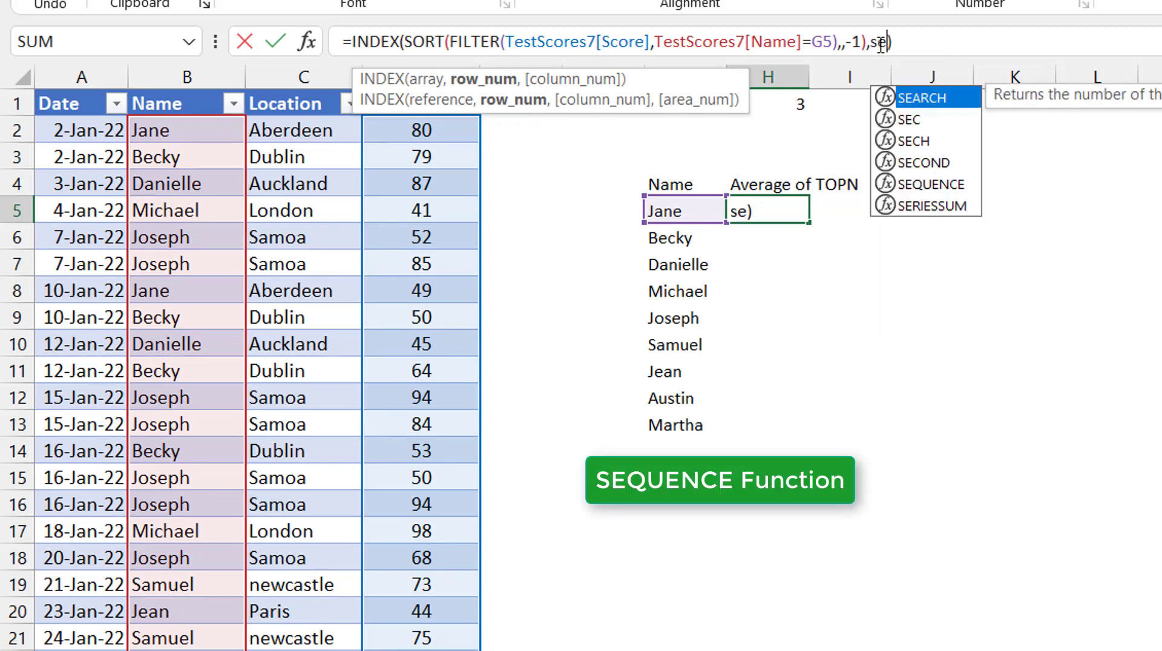
pyautogui.write('uence')
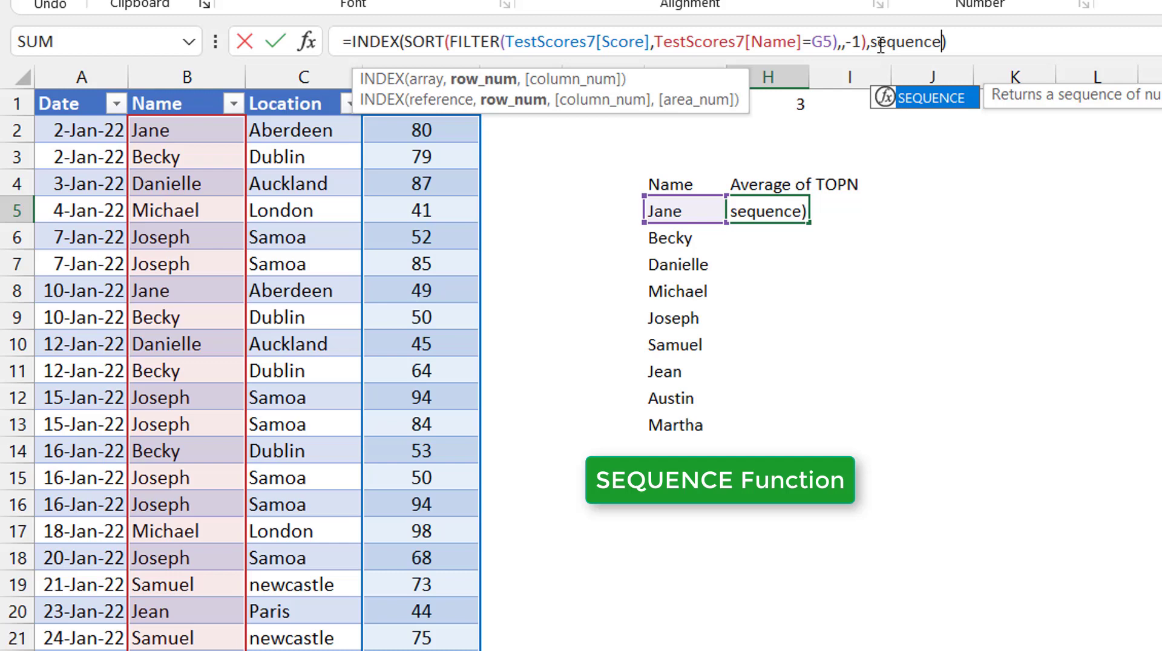
pyautogui.press('Tab')
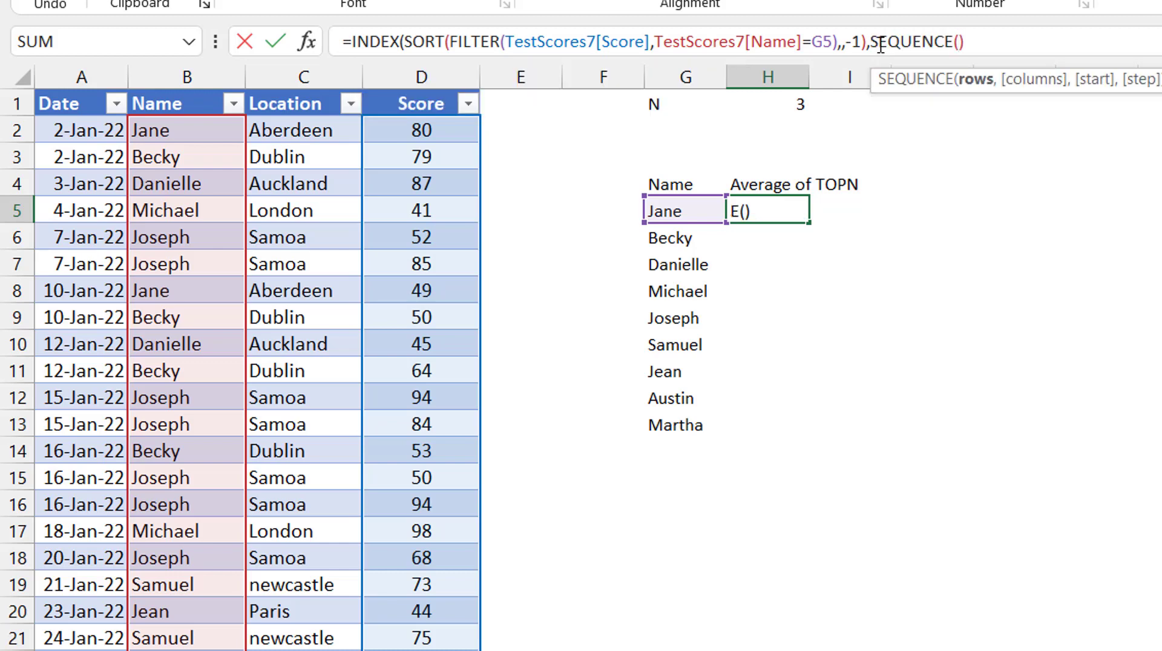
pyautogui.click(763, 109)
pyautogui.press('F4')
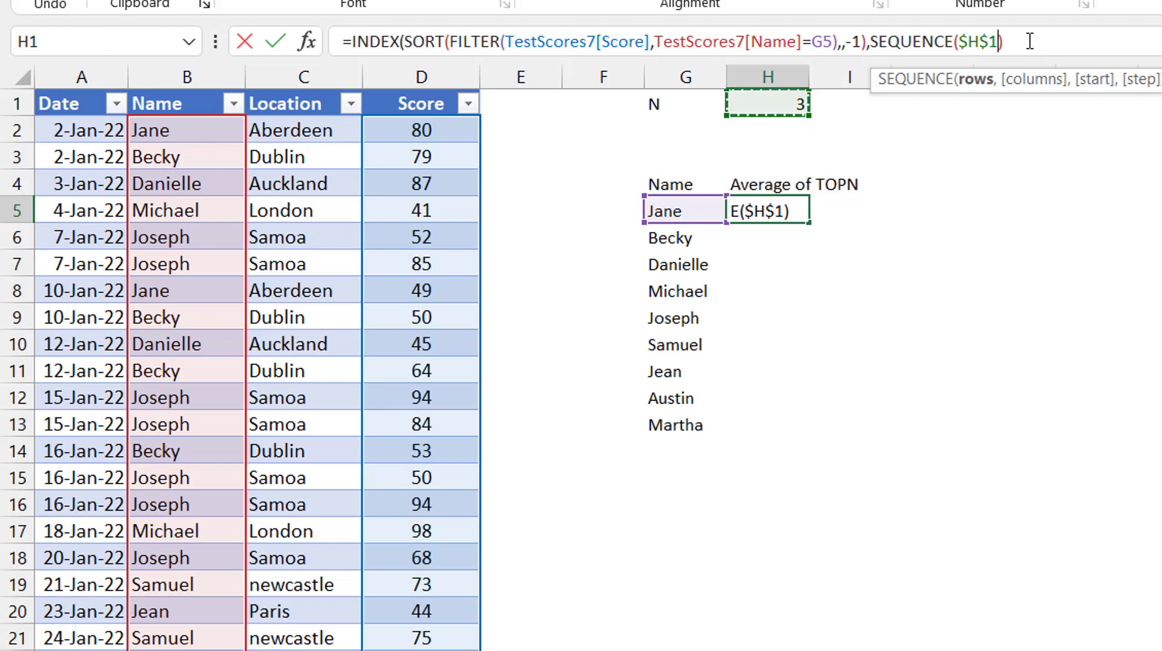
pyautogui.press('End')
pyautogui.write(')')
pyautogui.press('Return')
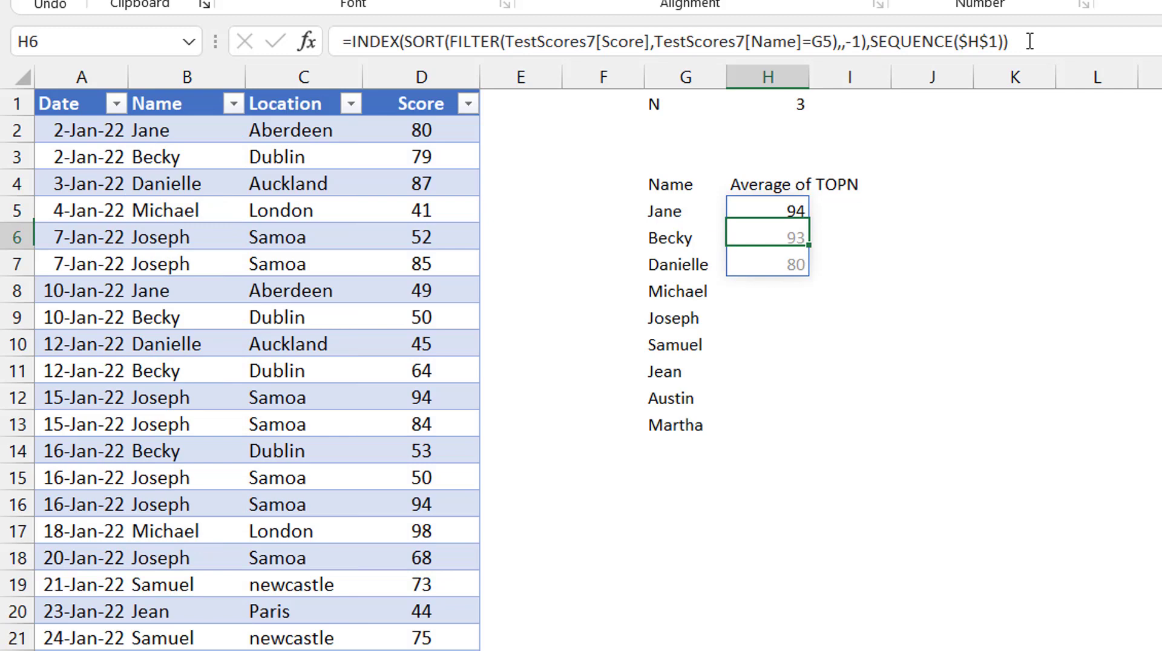
pyautogui.press('Up')
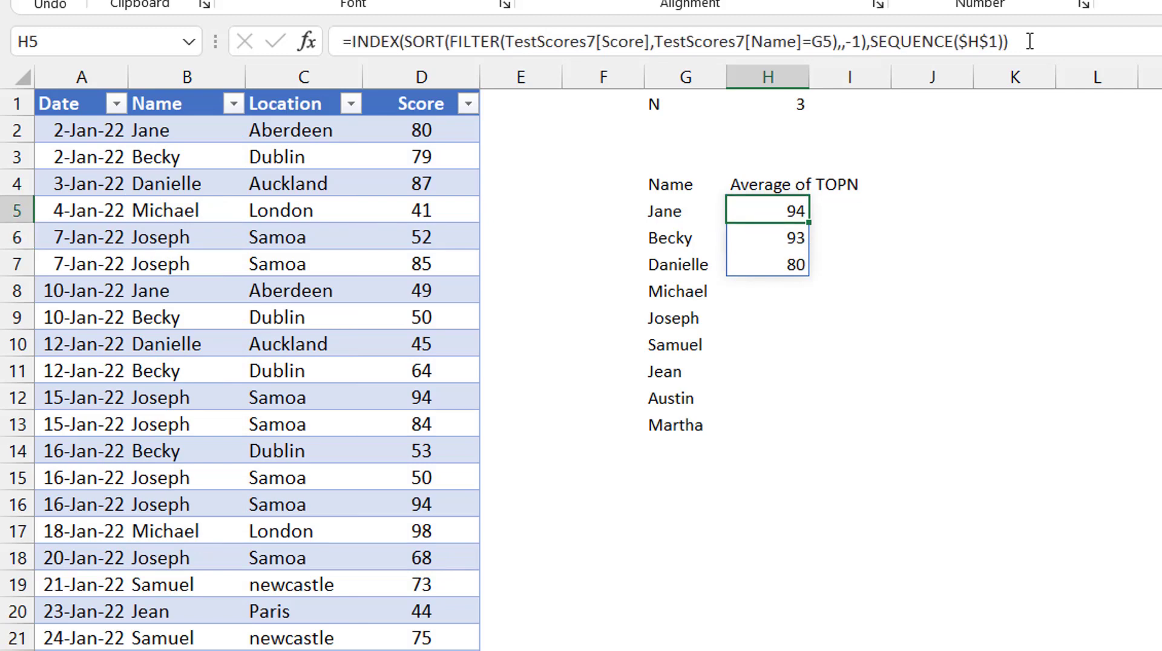
# Test the formula by setting N in H1 to 4, then back to 3.
pyautogui.click(778, 96)
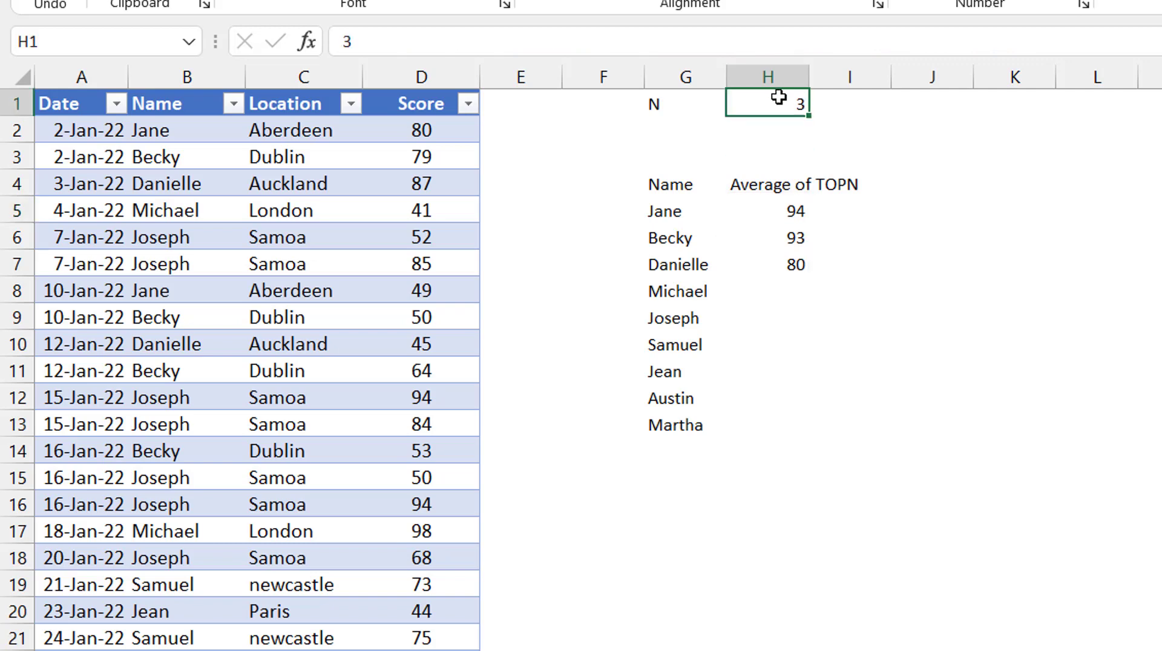
pyautogui.write('4')
pyautogui.hotkey('ctrl', 'Return')
pyautogui.write('3')
pyautogui.hotkey('ctrl', 'Return')
pyautogui.click(777, 208)
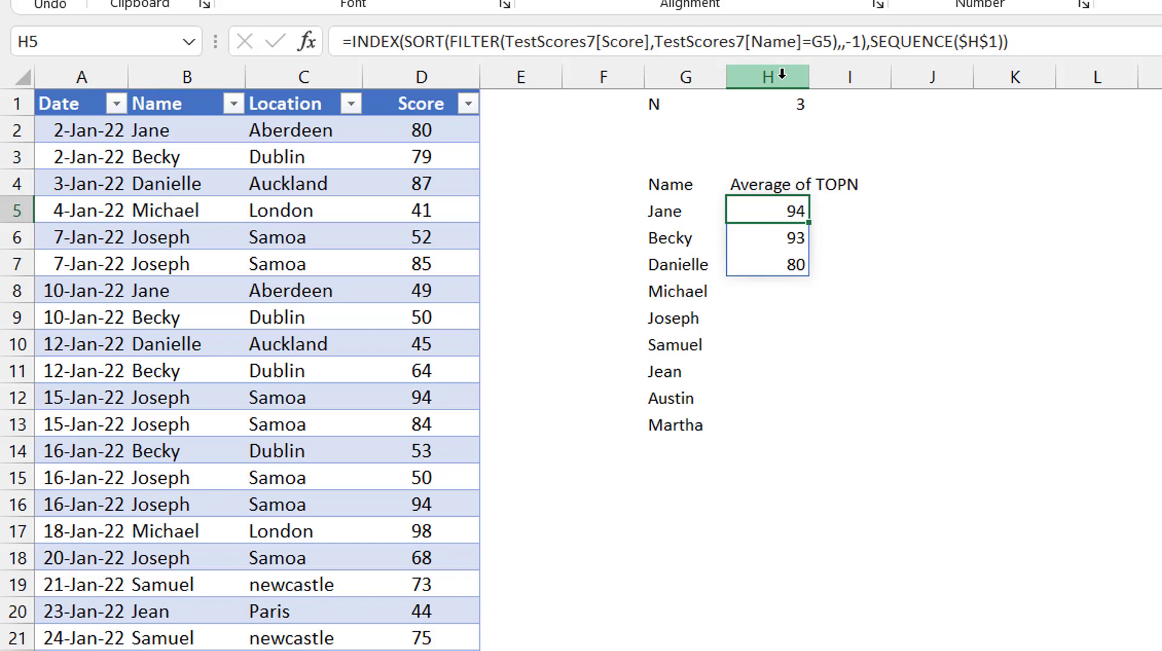
# Set N in H1 to 10, producing #REF! errors beyond Jane's six scores.
pyautogui.click(781, 104)
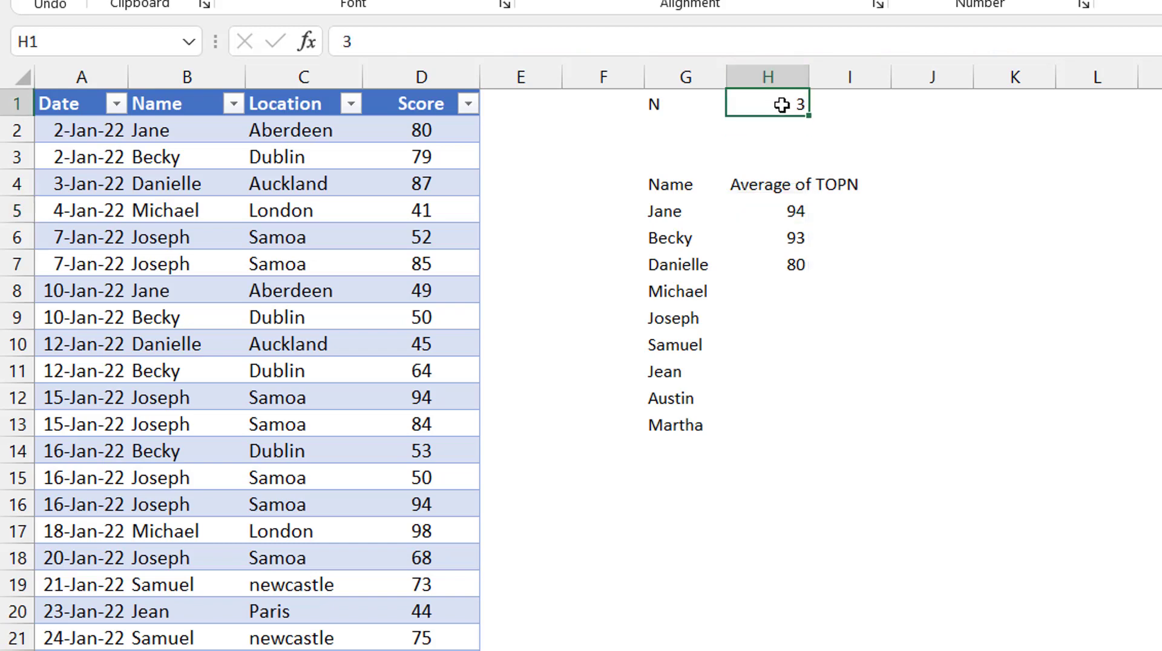
pyautogui.write('10')
pyautogui.hotkey('ctrl', 'Return')
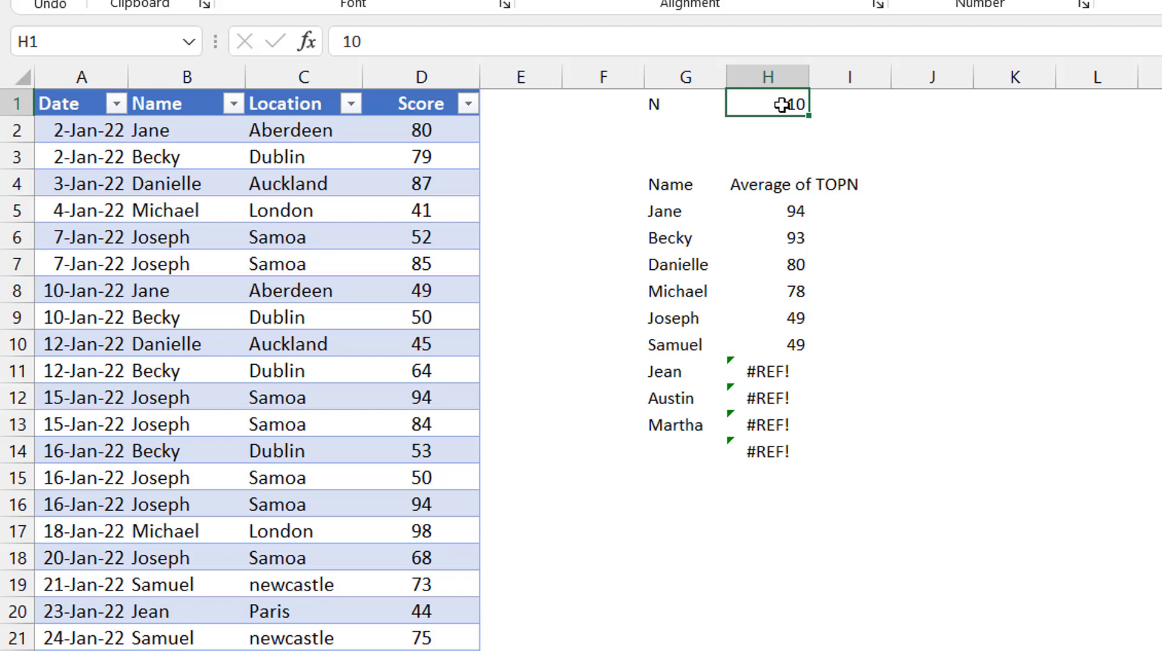
# Wrap Jane's formula in IFERROR(...,0) so missing scores show 0.
pyautogui.click(758, 215)
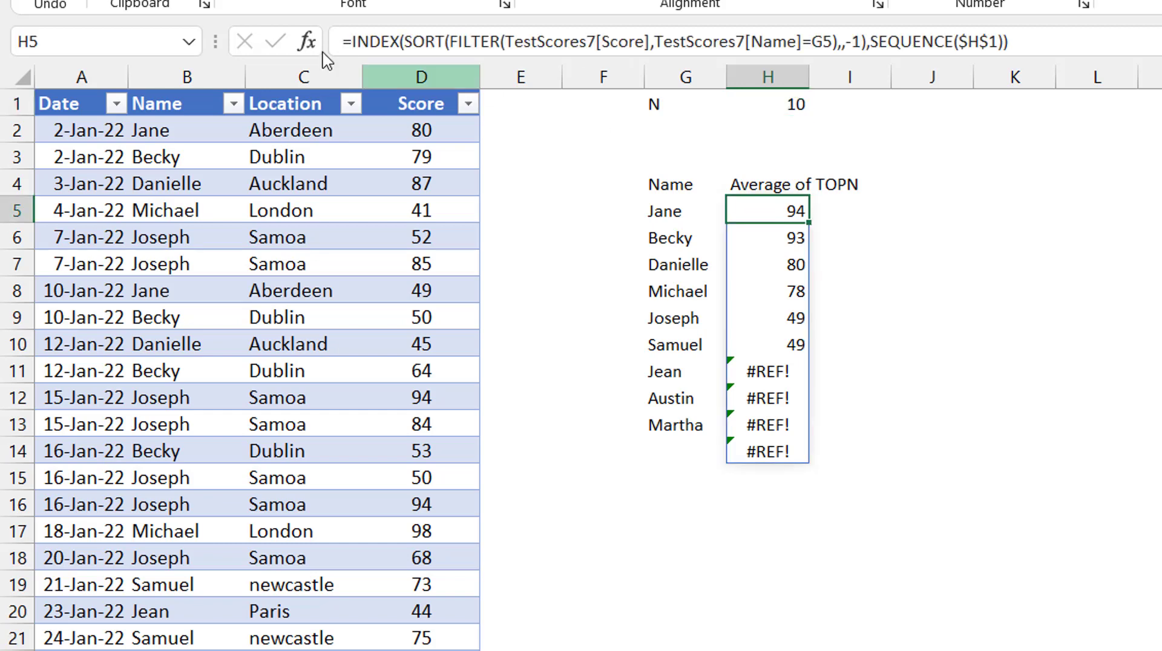
pyautogui.click(356, 44)
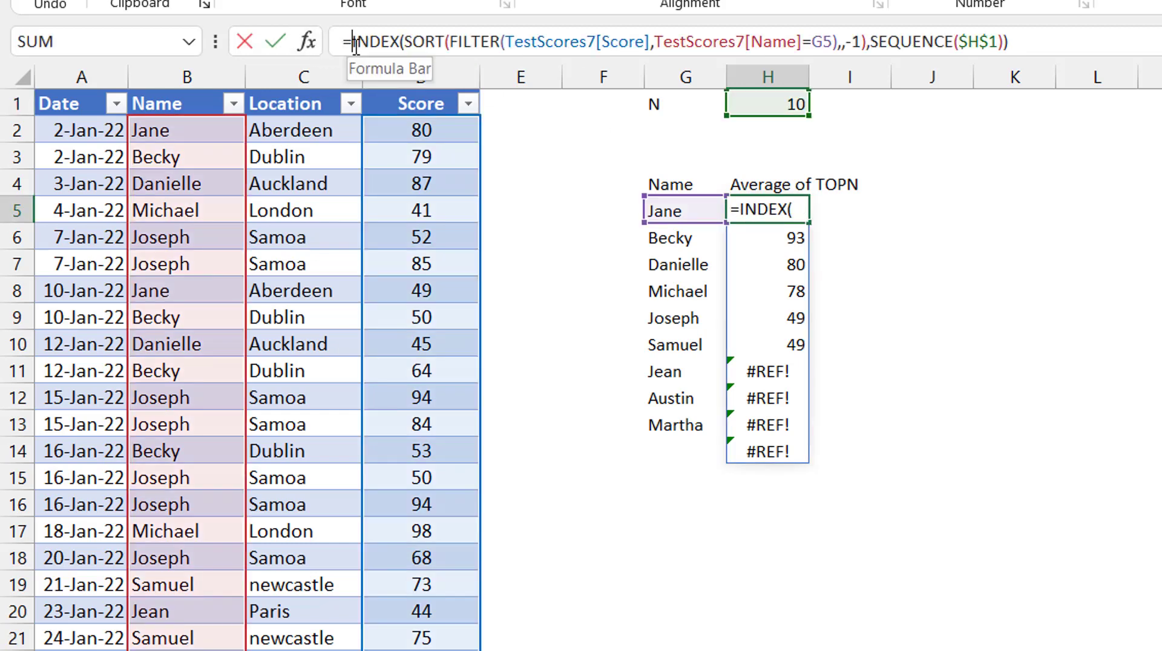
pyautogui.write('ifer')
pyautogui.press('Tab')
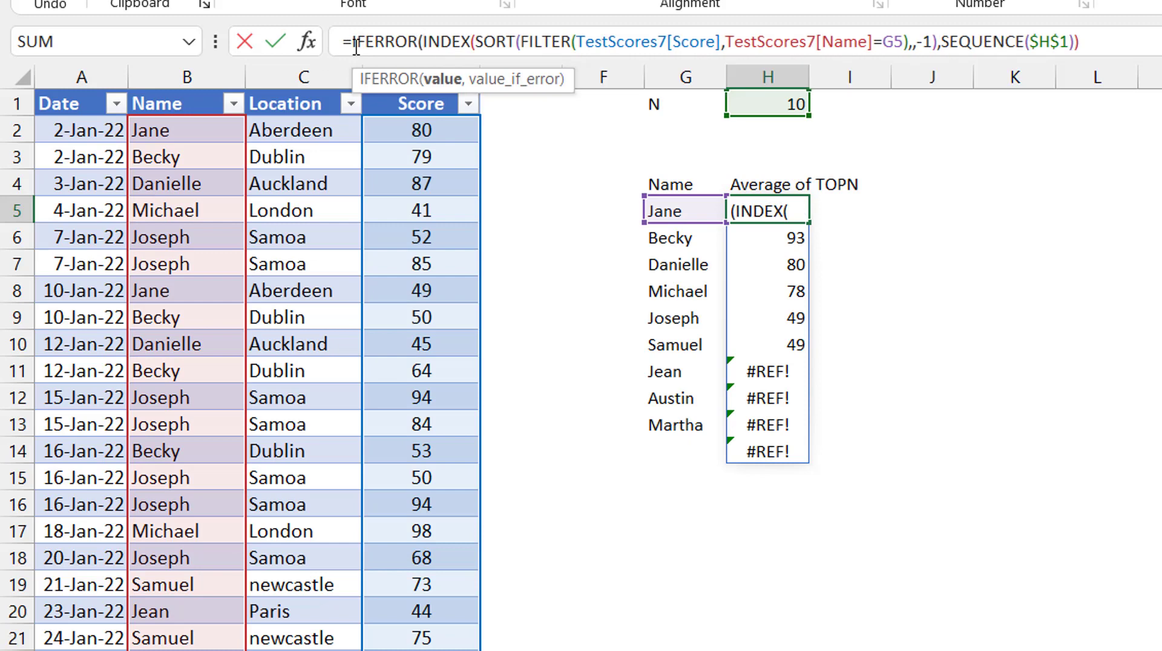
pyautogui.press('End')
pyautogui.write(',0)')
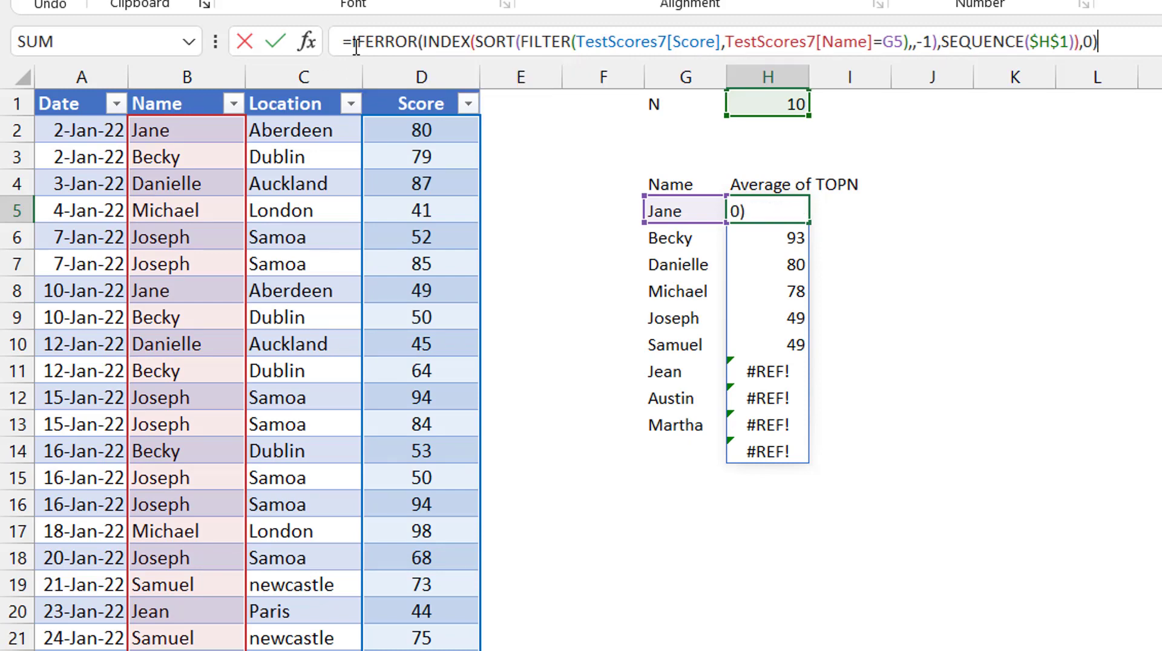
pyautogui.hotkey('ctrl', 'Return')
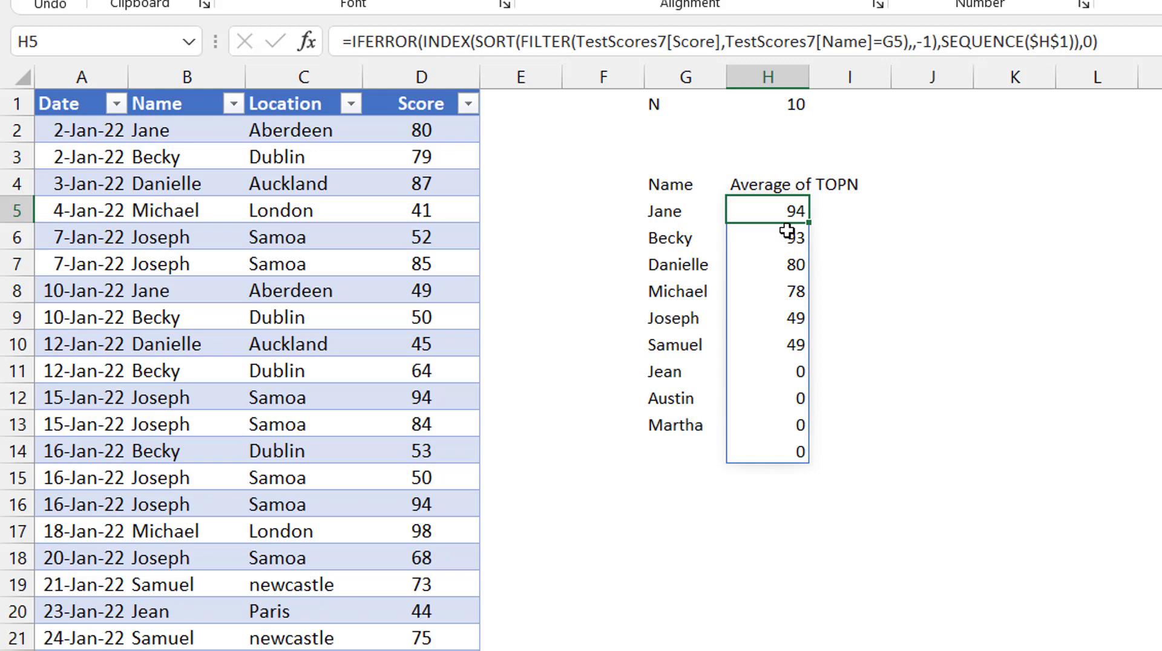
# Set N in H1 back to 3.
pyautogui.click(772, 106)
pyautogui.write('3')
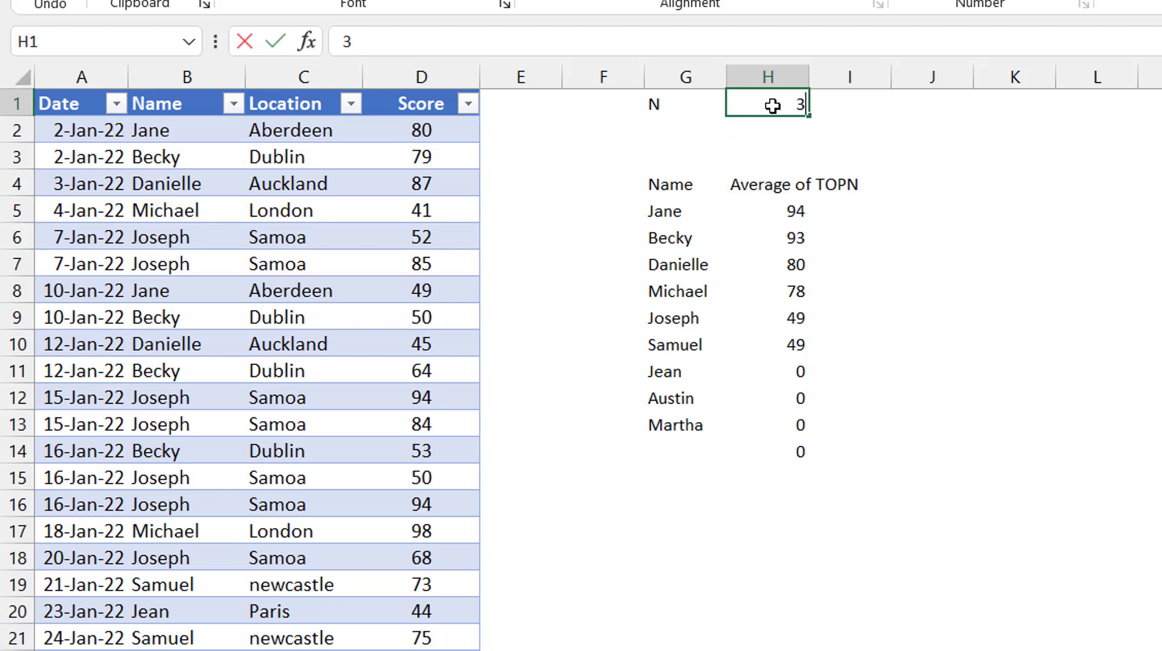
pyautogui.hotkey('ctrl', 'Return')
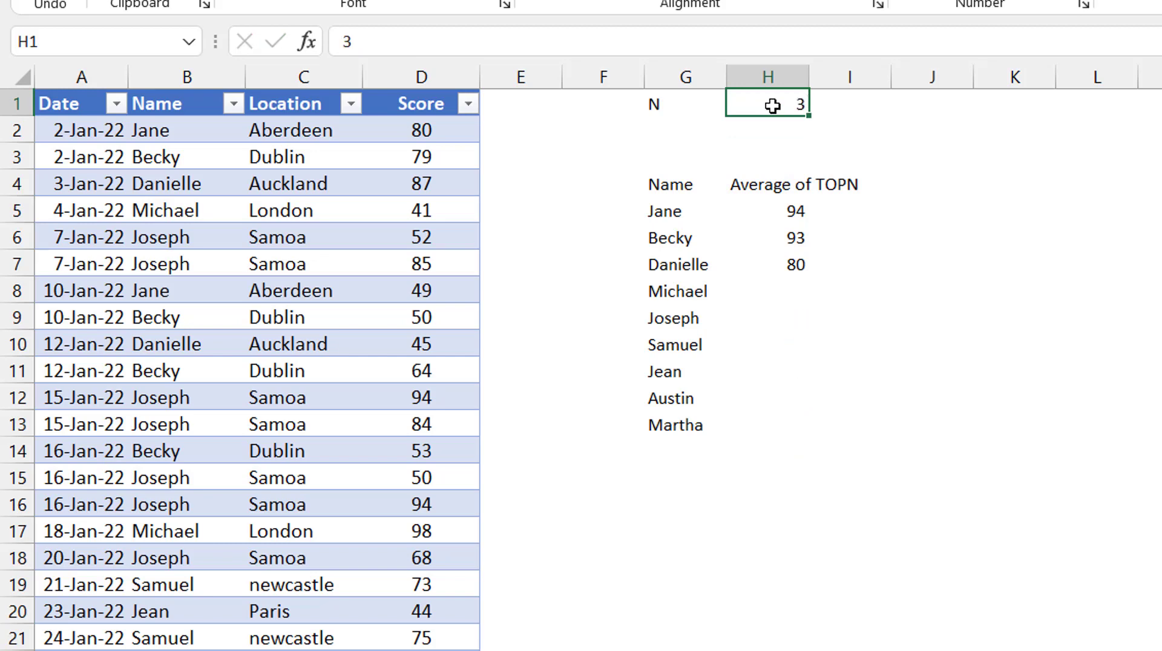
pyautogui.click(774, 211)
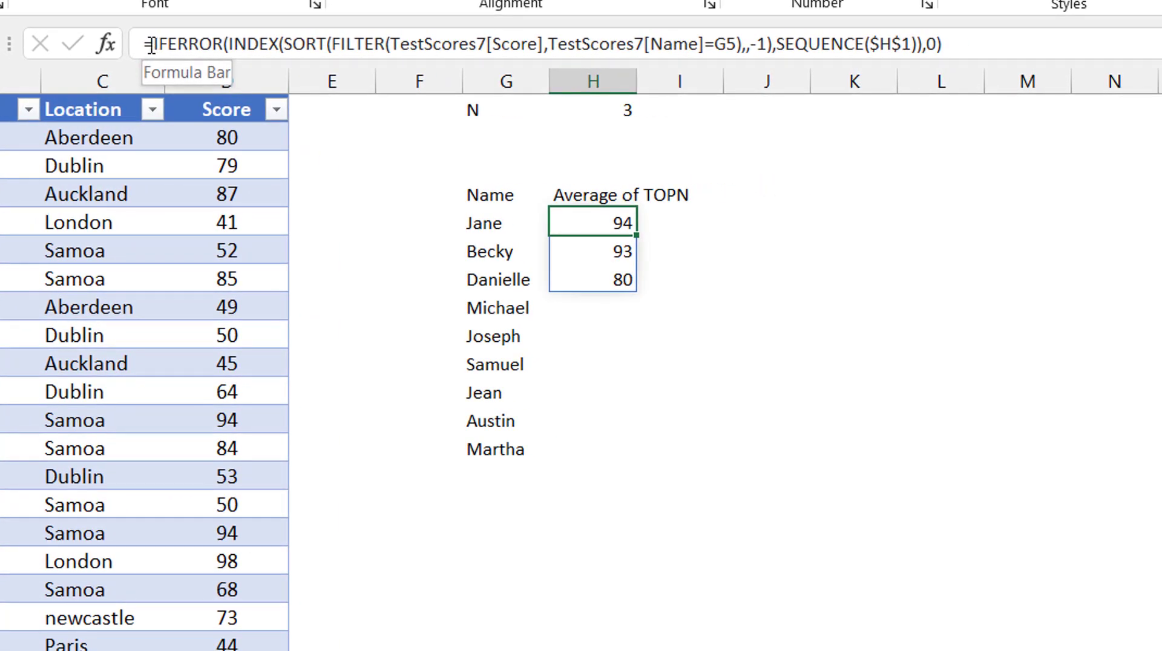
# Wrap Jane's formula in SUM divided by $H$1, giving her top-3 average of 89.
pyautogui.click(155, 46)
pyautogui.write('sum')
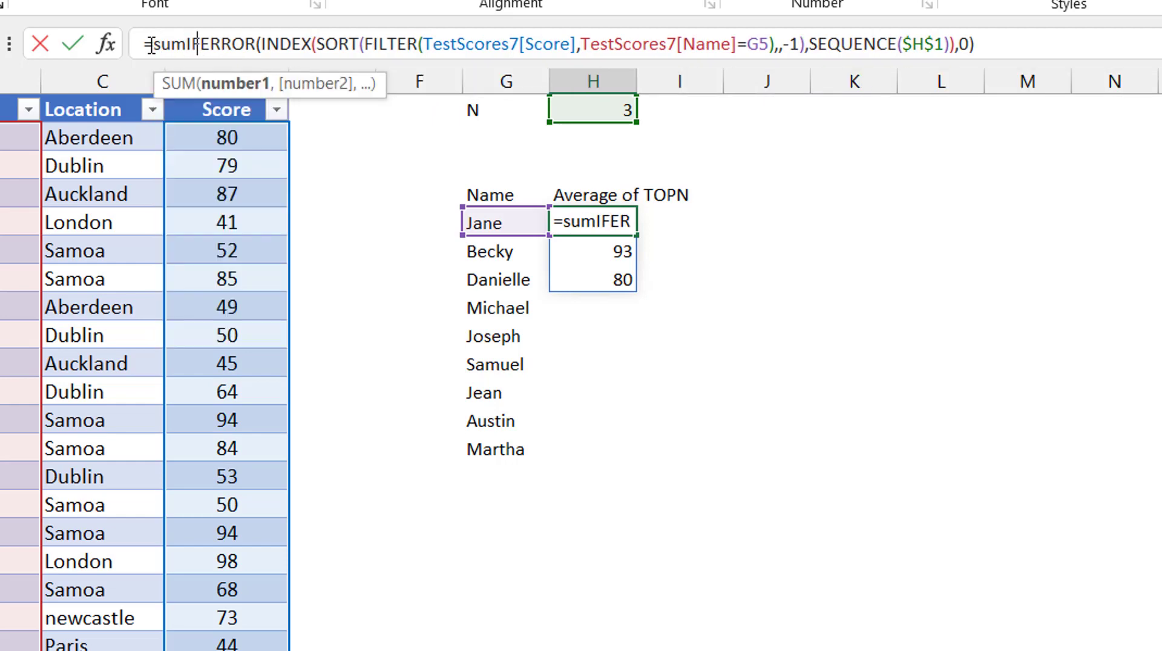
pyautogui.press('Tab')
pyautogui.click(1048, 49)
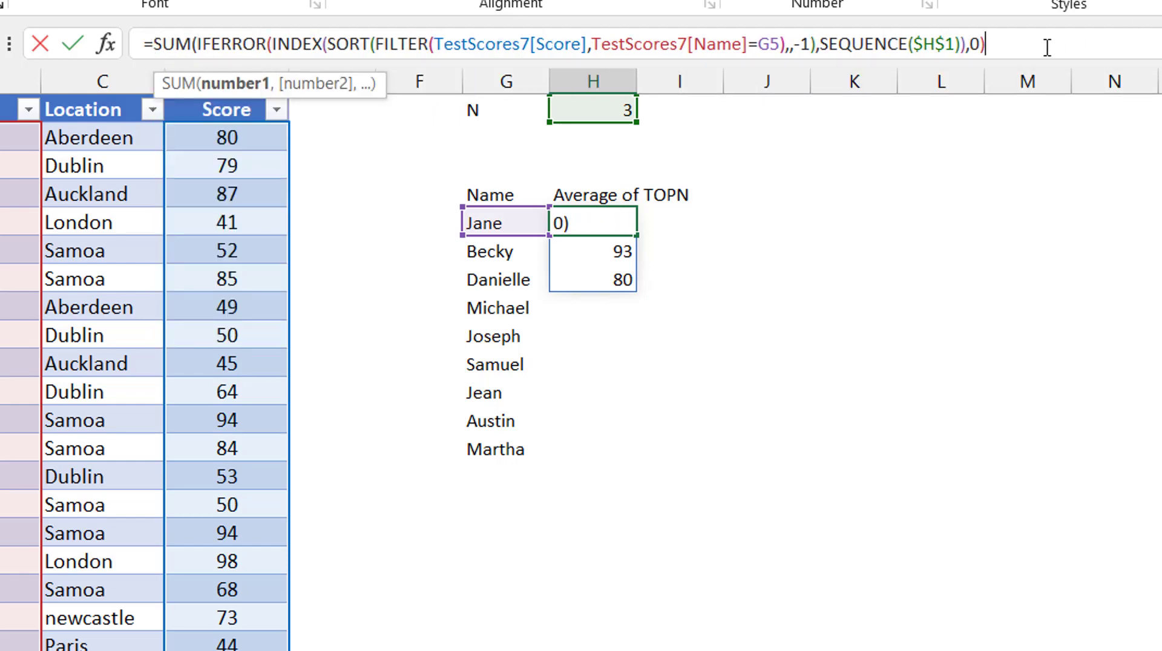
pyautogui.write(')/')
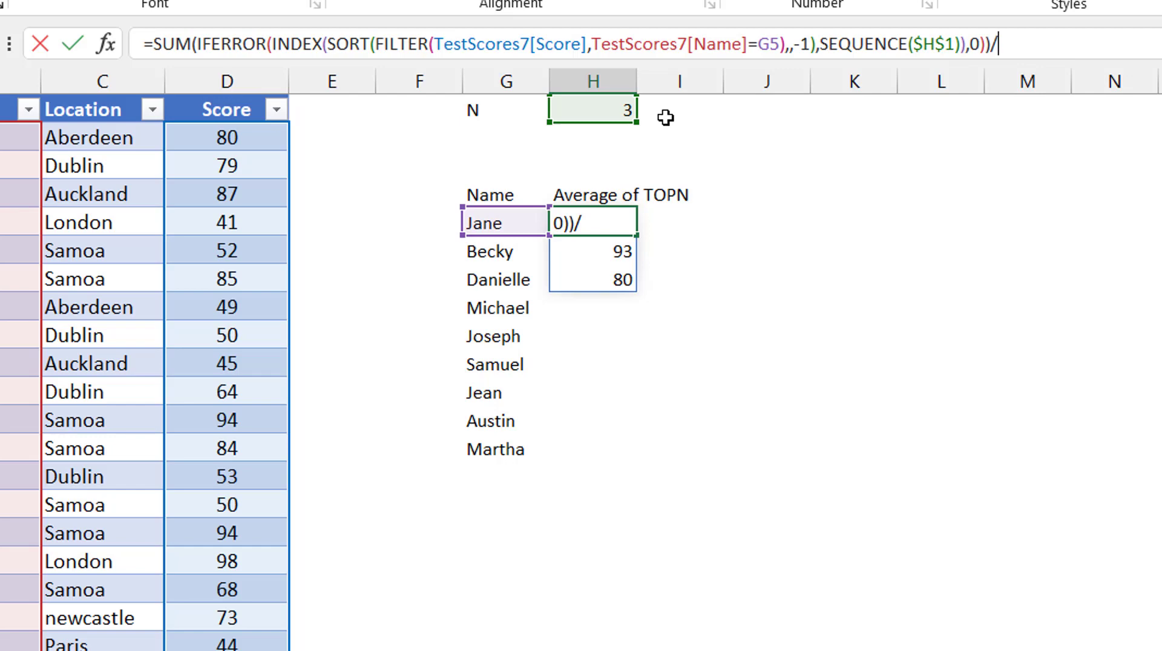
pyautogui.click(572, 110)
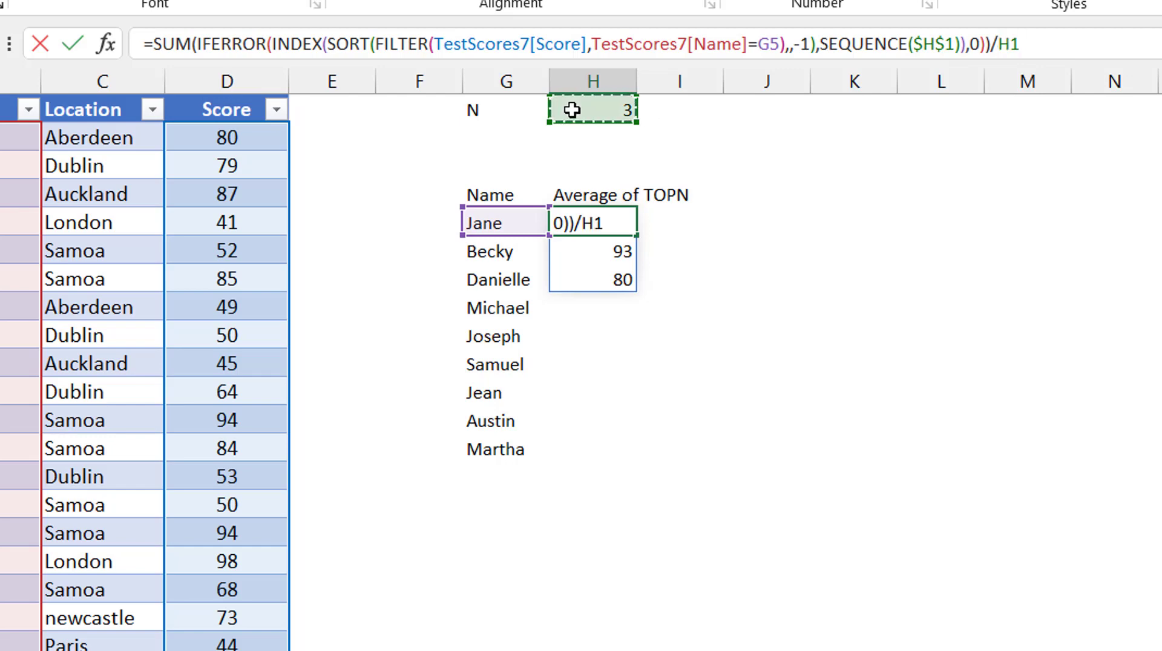
pyautogui.press('F4')
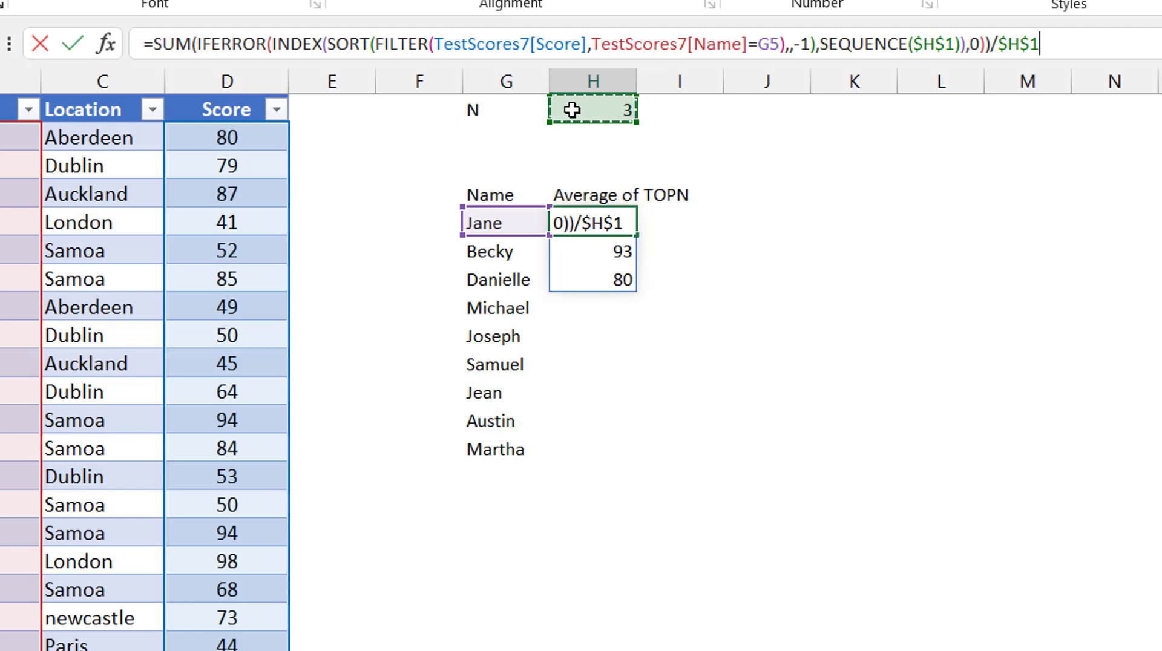
pyautogui.hotkey('ctrl', 'Return')
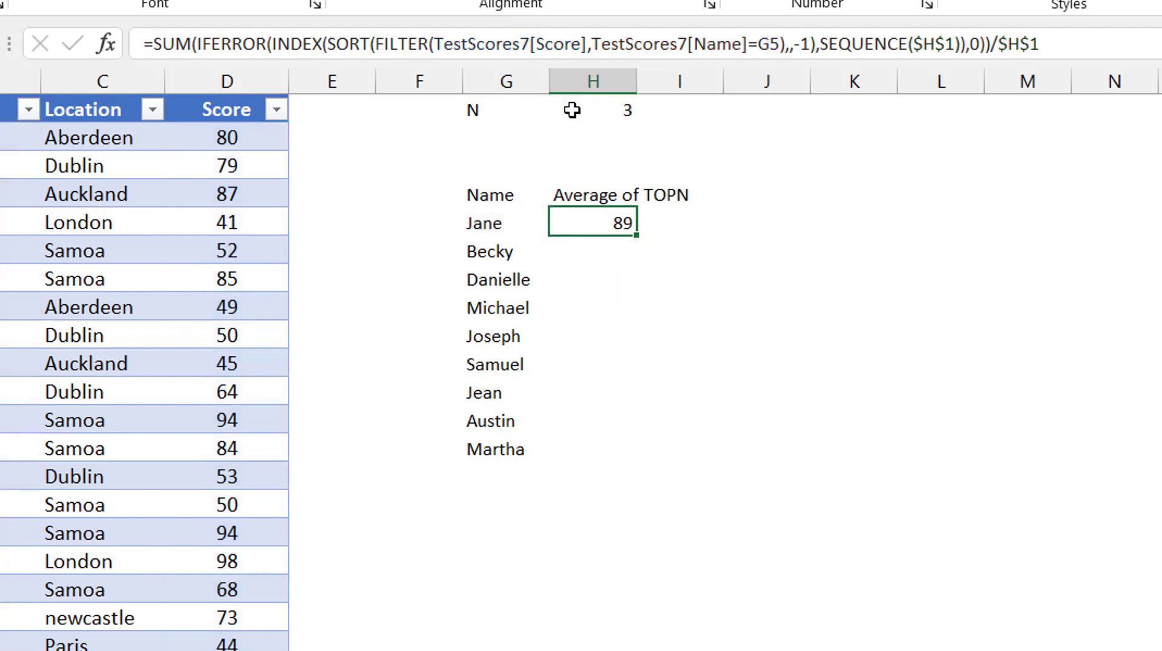
# Fill the top-N average formula down for all names and format it as Number with 1 decimal.
pyautogui.doubleClick(636, 234)
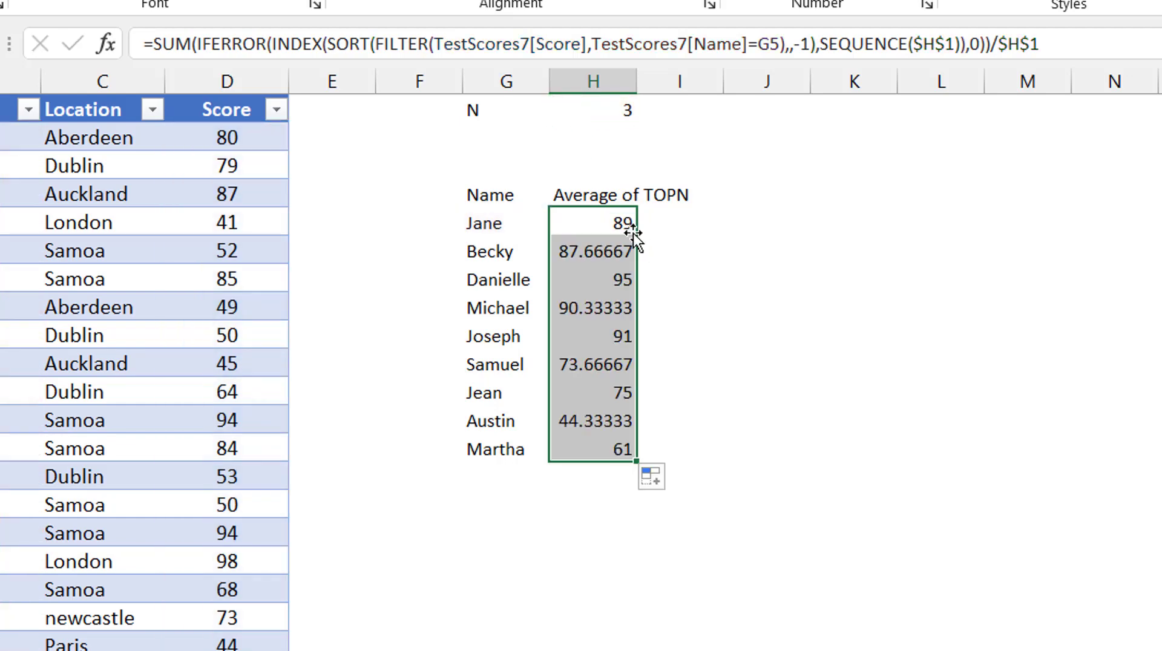
pyautogui.hotkey('ctrl', '1')
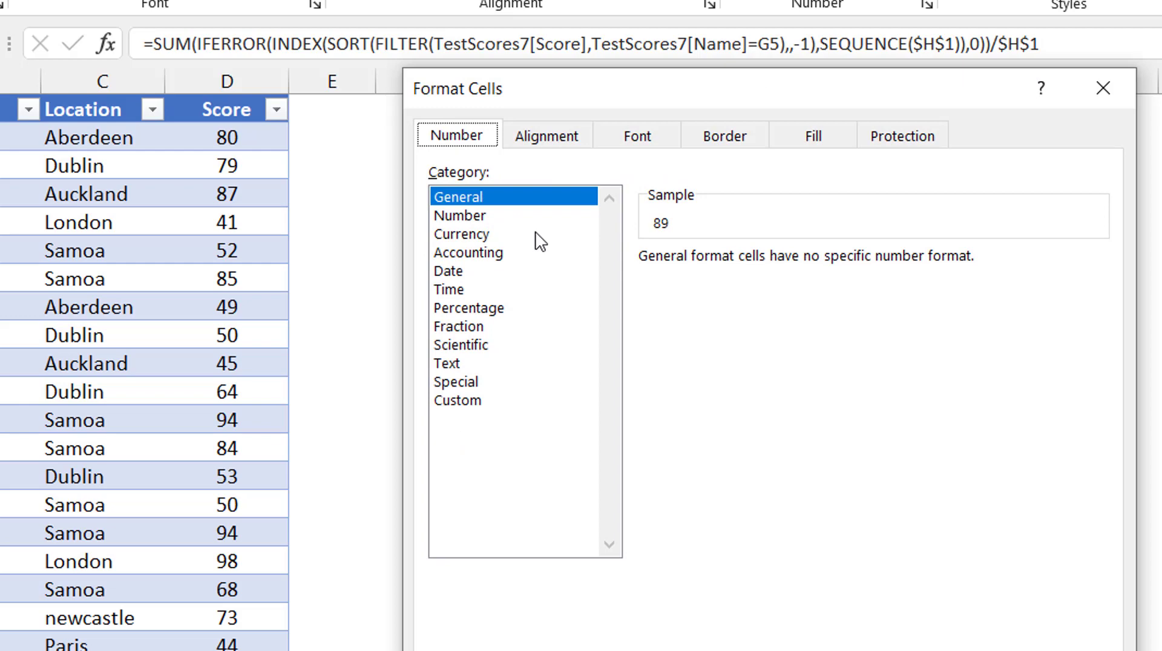
pyautogui.click(475, 216)
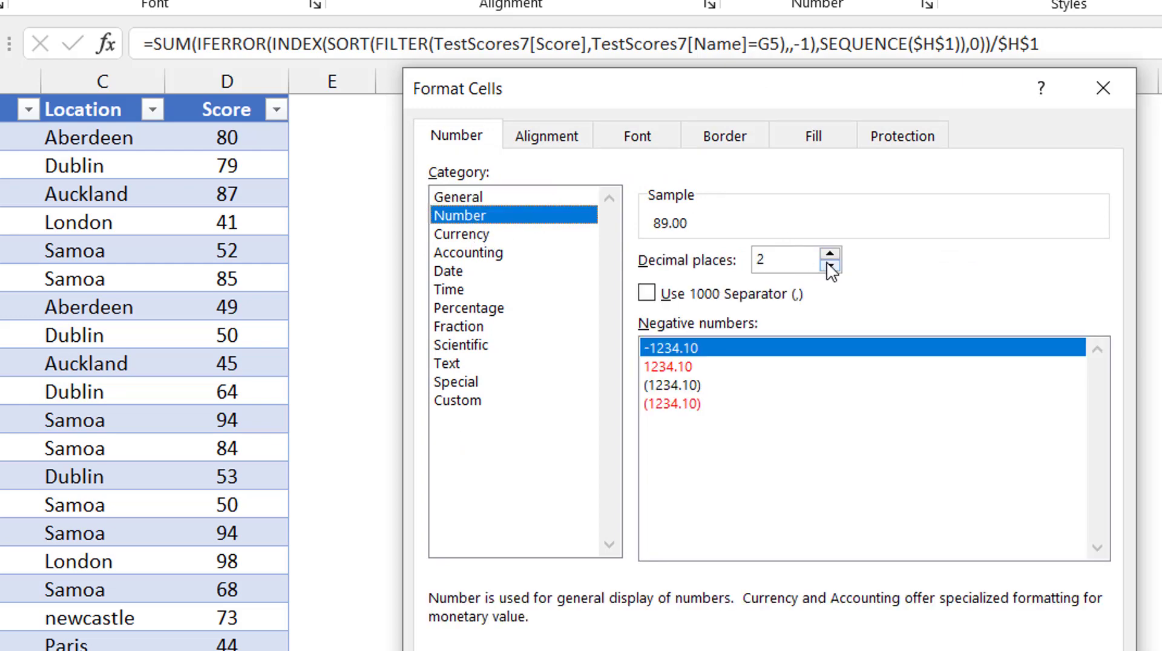
pyautogui.click(830, 265)
pyautogui.press('Return')
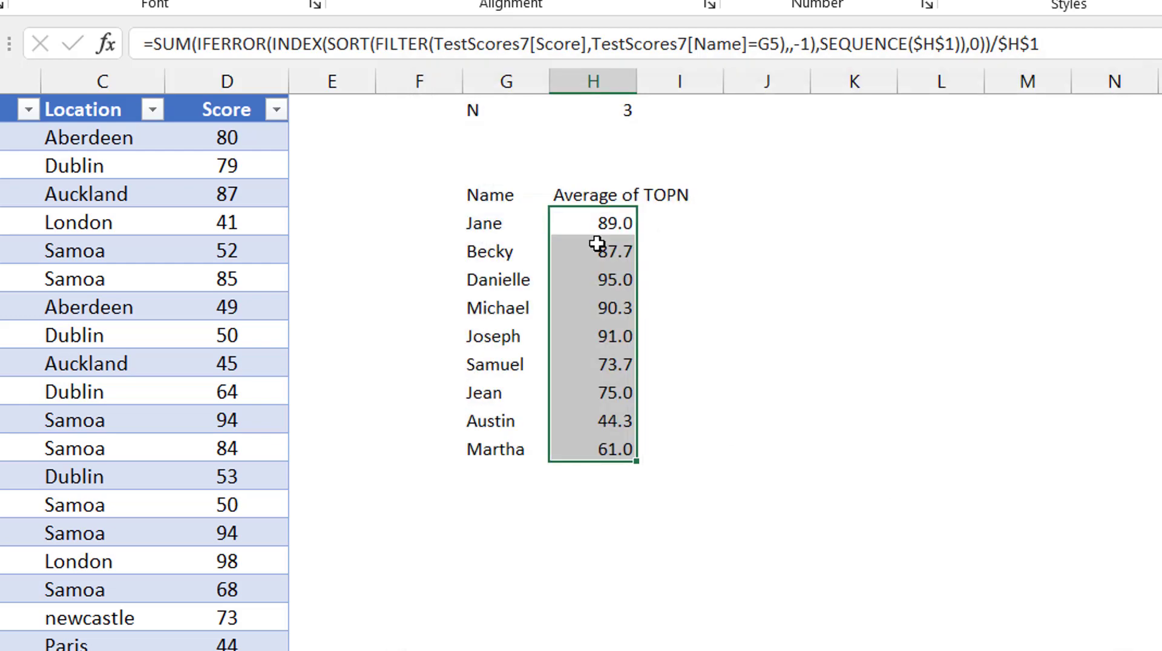
# Set N in H1 to 4, then 2, then 1, and check Jane's average of 94.0.
pyautogui.click(608, 111)
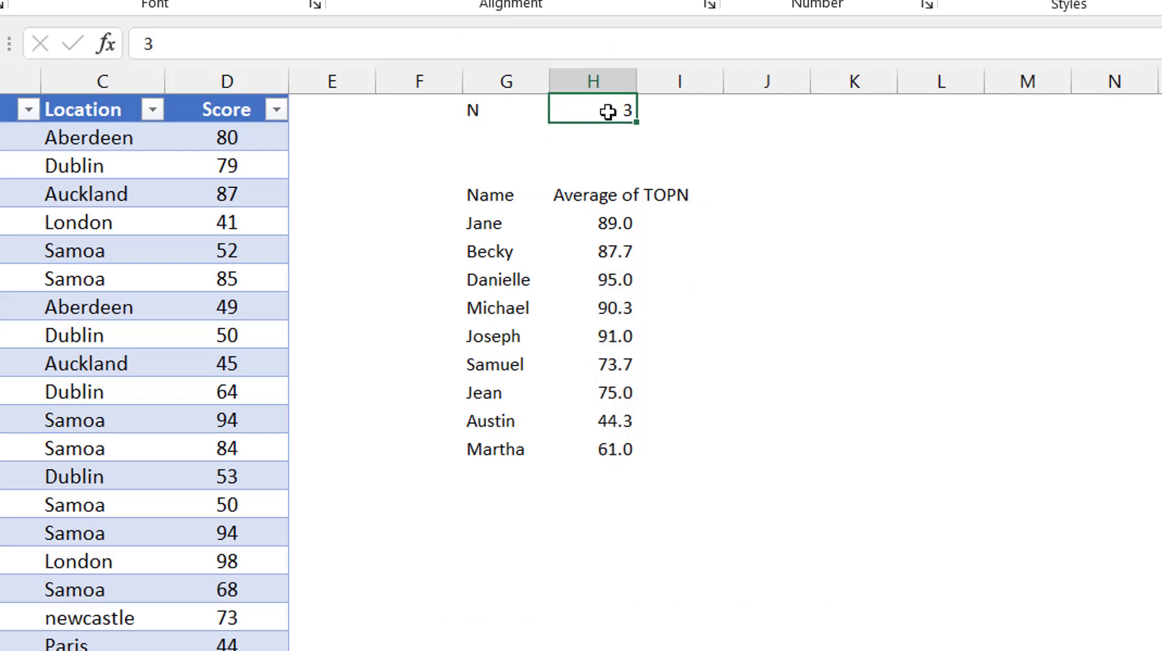
pyautogui.write('4')
pyautogui.hotkey('ctrl', 'Return')
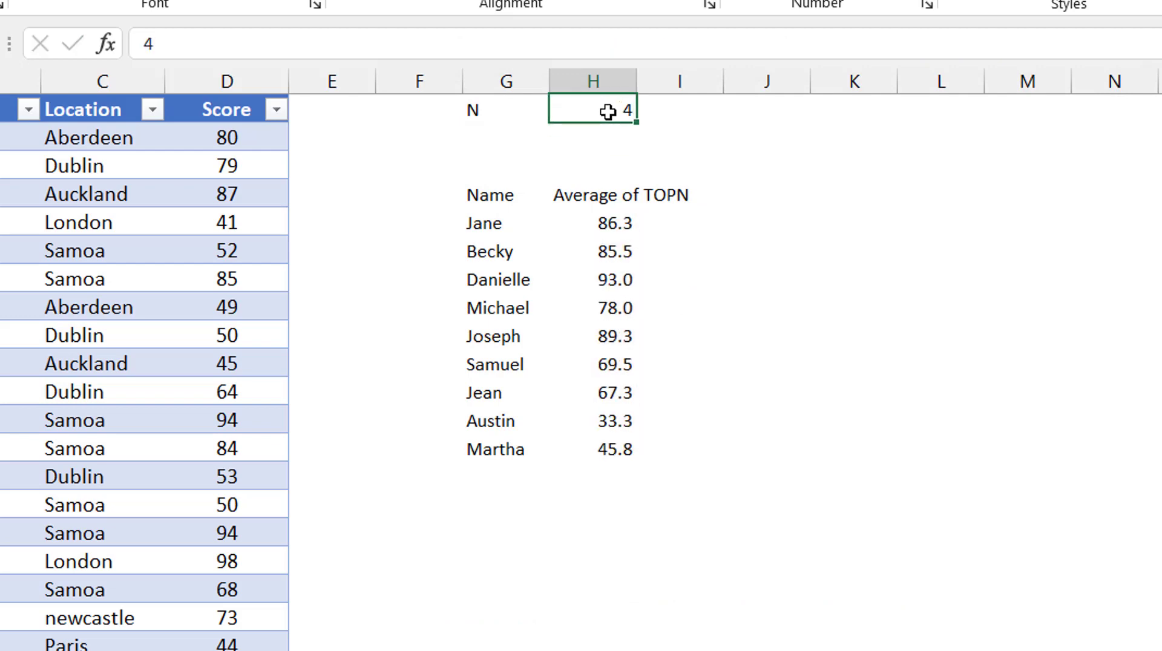
pyautogui.write('2')
pyautogui.hotkey('ctrl', 'Return')
pyautogui.write('1')
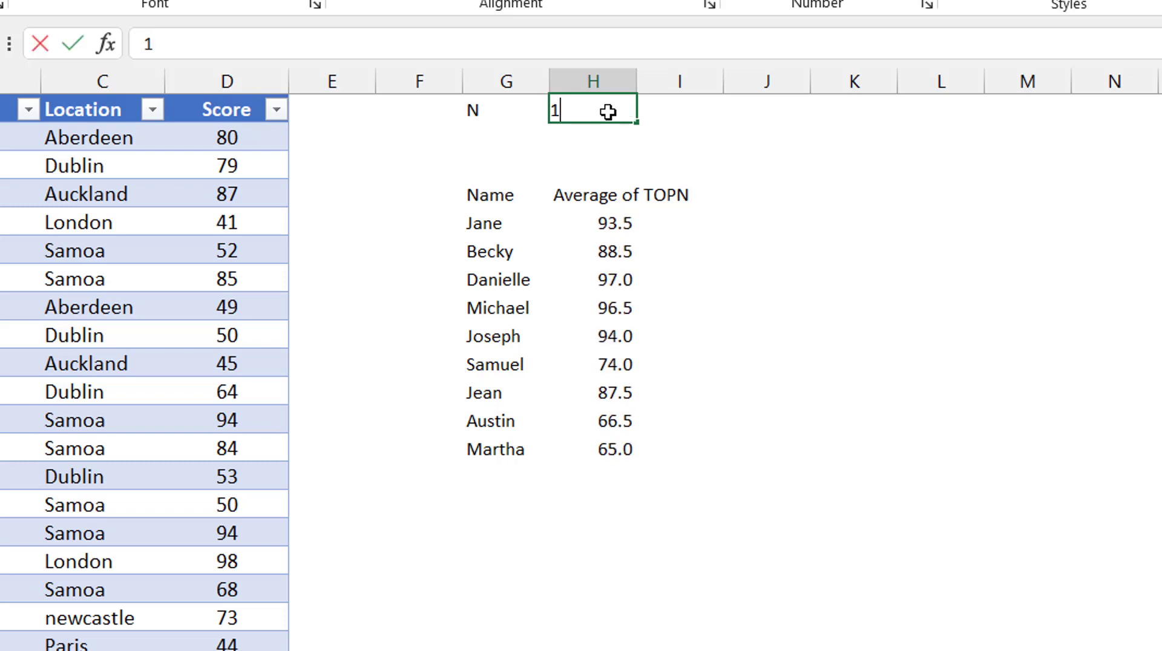
pyautogui.hotkey('ctrl', 'Return')
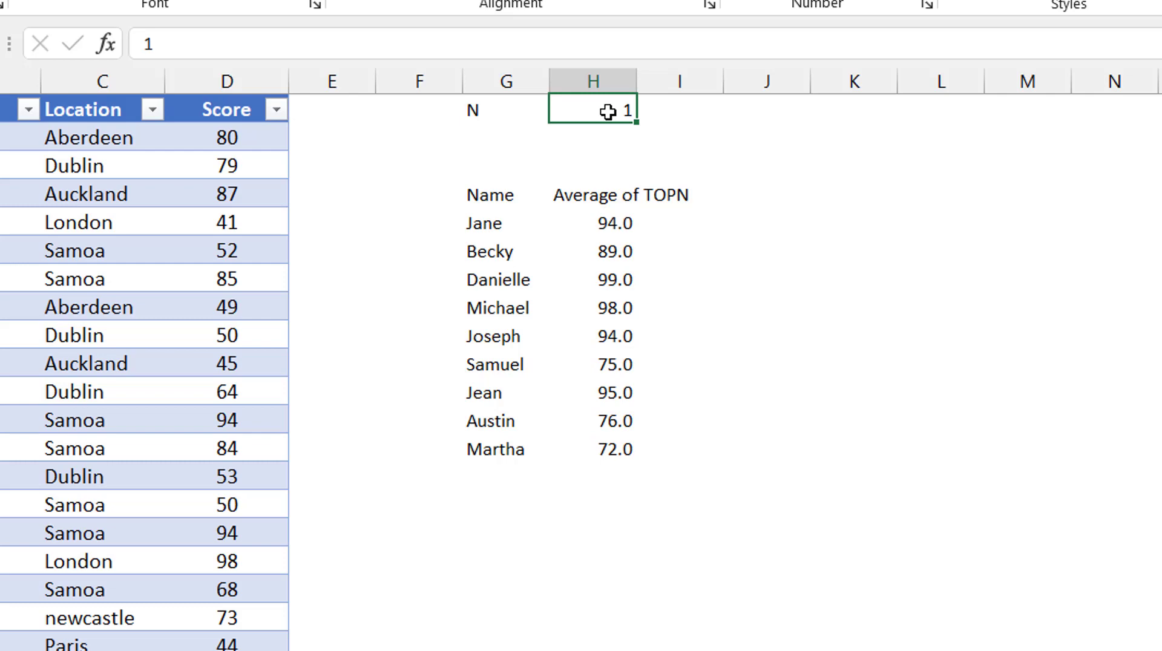
pyautogui.click(604, 218)
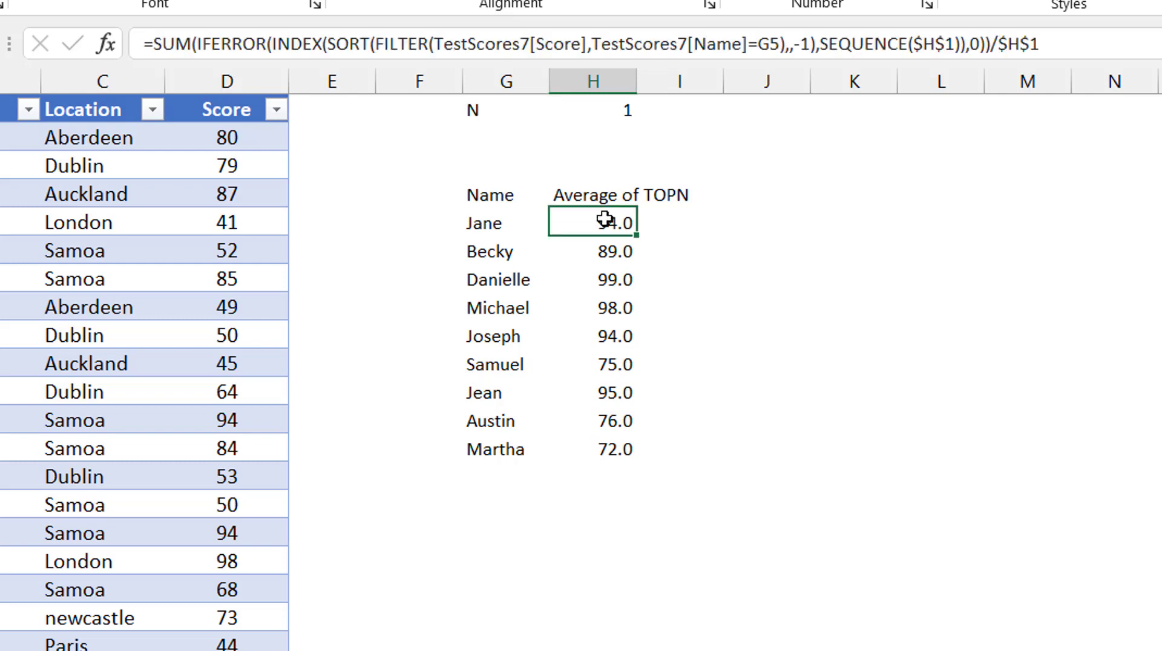